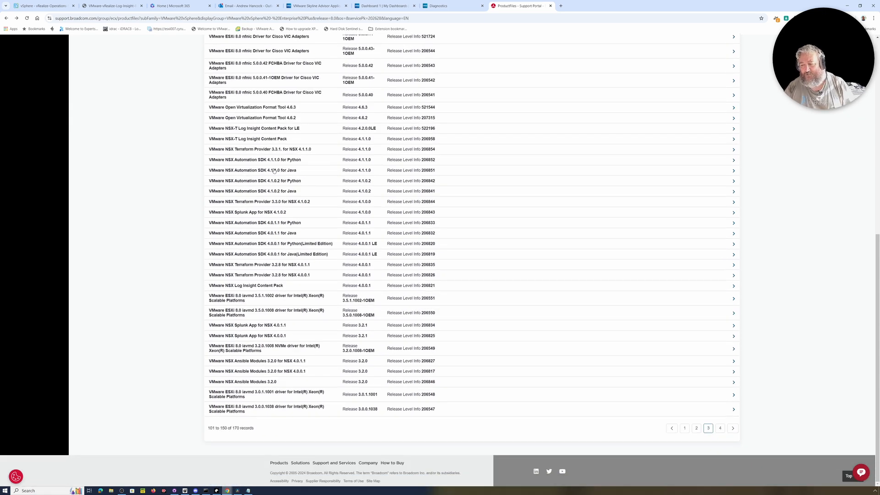
{"action": "scroll", "coordinate": [306, 187], "scroll_direction": "up", "scroll_amount": 3}
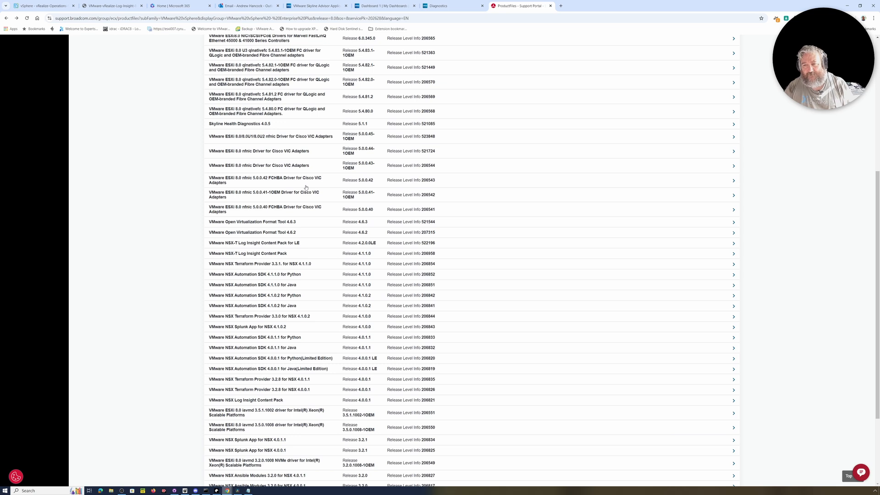
{"action": "scroll", "coordinate": [306, 187], "scroll_direction": "down", "scroll_amount": 2}
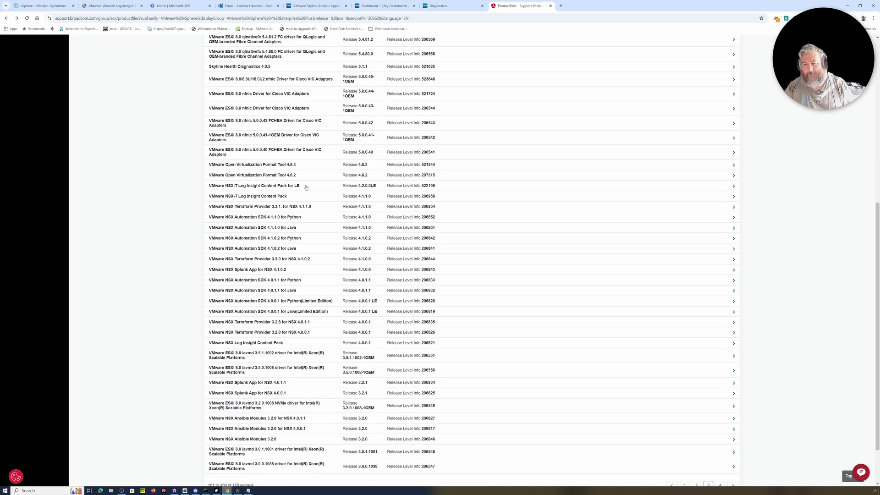
{"action": "scroll", "coordinate": [305, 187], "scroll_direction": "down", "scroll_amount": 2}
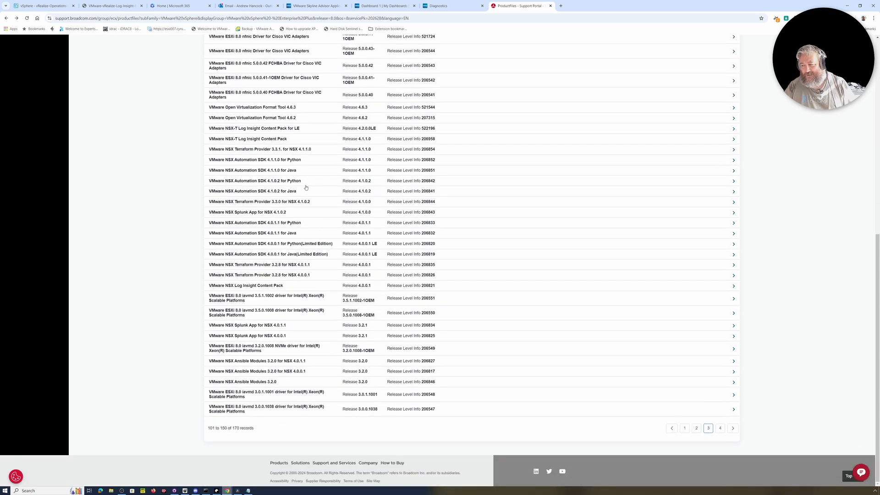
{"action": "scroll", "coordinate": [306, 187], "scroll_direction": "up", "scroll_amount": 7}
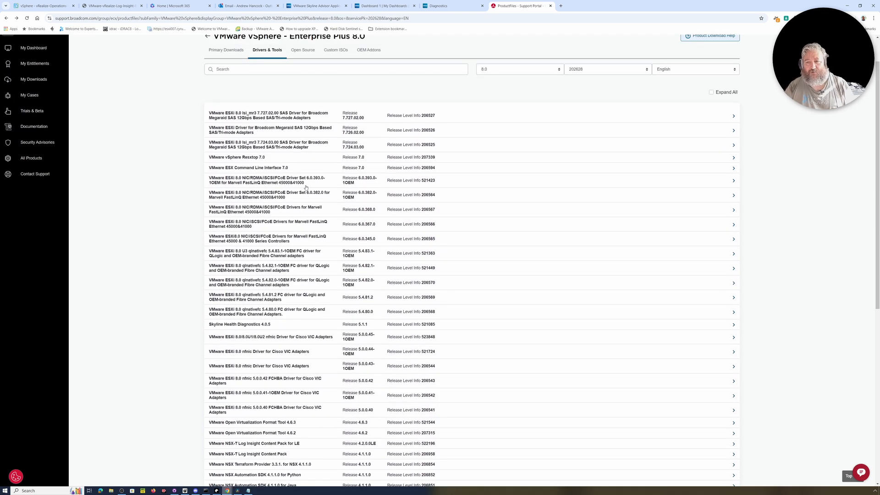
{"action": "scroll", "coordinate": [305, 187], "scroll_direction": "up", "scroll_amount": 1}
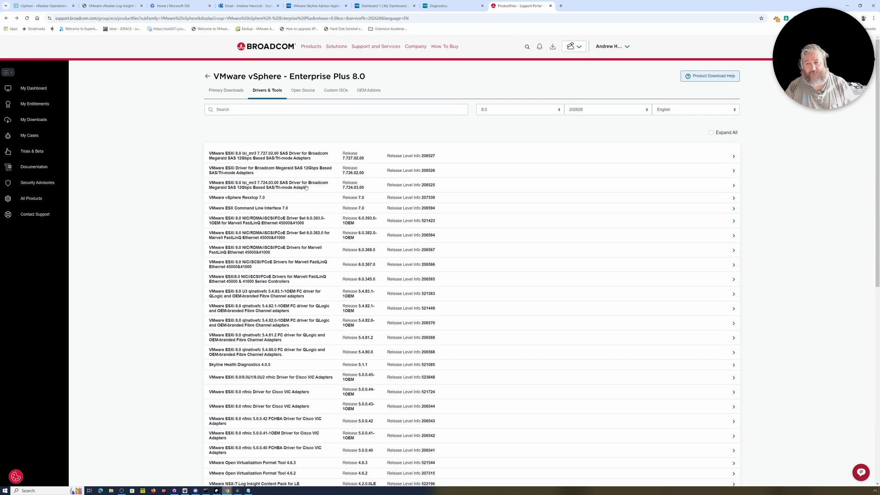
{"action": "scroll", "coordinate": [306, 187], "scroll_direction": "down", "scroll_amount": 1}
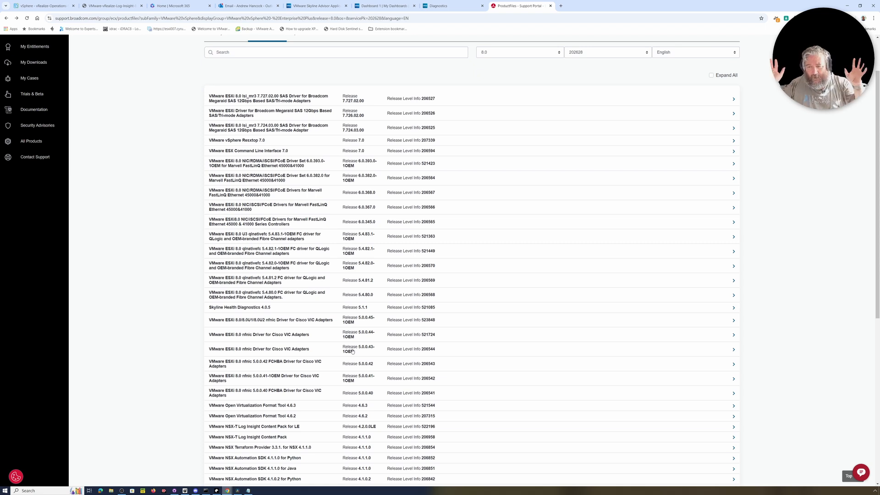
Step: Expand the Skyline Health Diagnostics 4.0.5 release files and download the Appliance-Plugins 4.0.5 OVA
{"action": "left_click", "coordinate": [734, 308]}
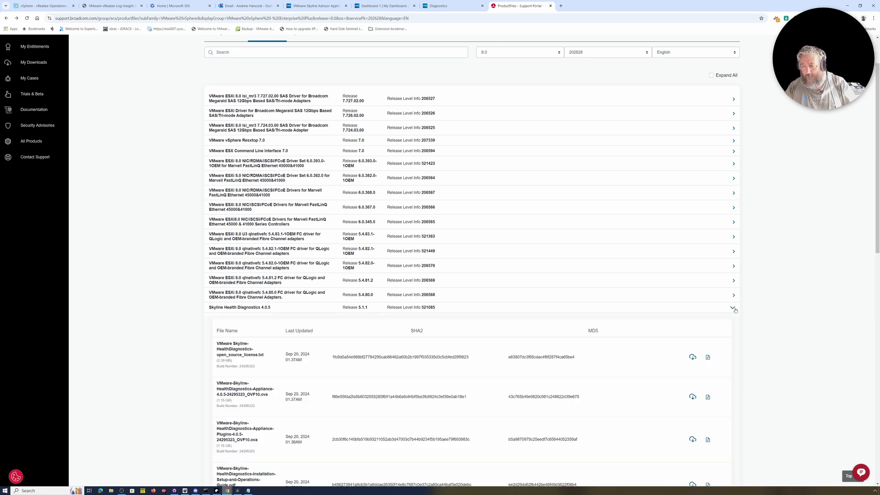
{"action": "scroll", "coordinate": [670, 309], "scroll_direction": "down", "scroll_amount": 4}
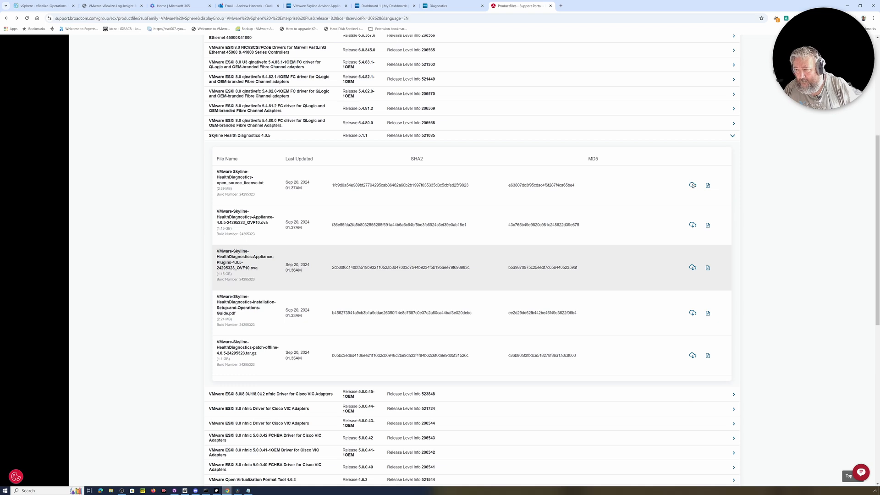
{"action": "scroll", "coordinate": [516, 301], "scroll_direction": "up", "scroll_amount": 5}
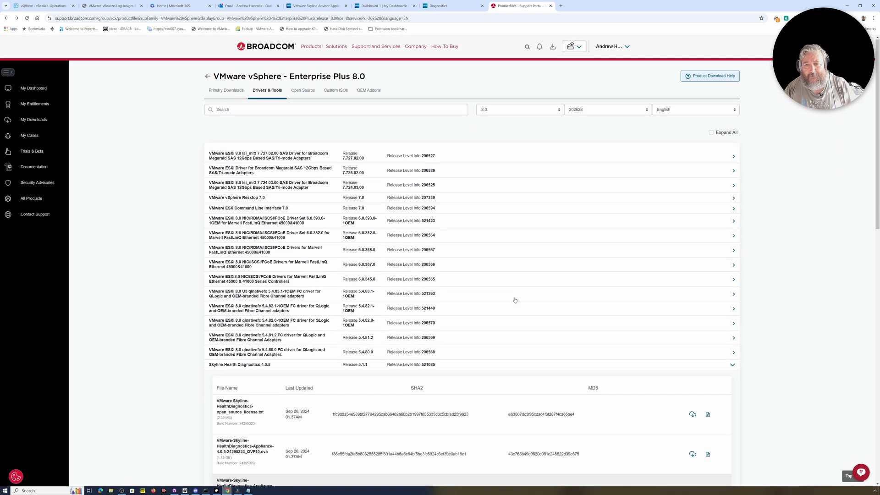
{"action": "scroll", "coordinate": [515, 300], "scroll_direction": "down", "scroll_amount": 4}
{"action": "scroll", "coordinate": [515, 300], "scroll_direction": "down", "scroll_amount": 3}
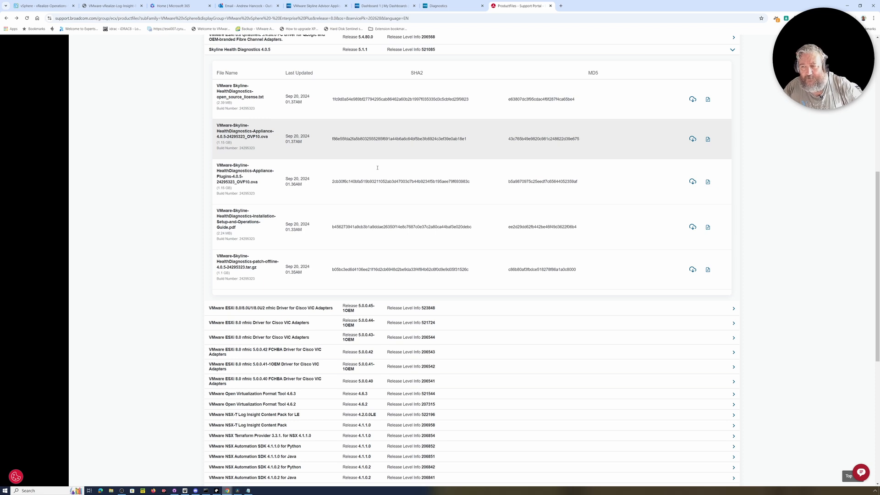
{"action": "left_click", "coordinate": [693, 181]}
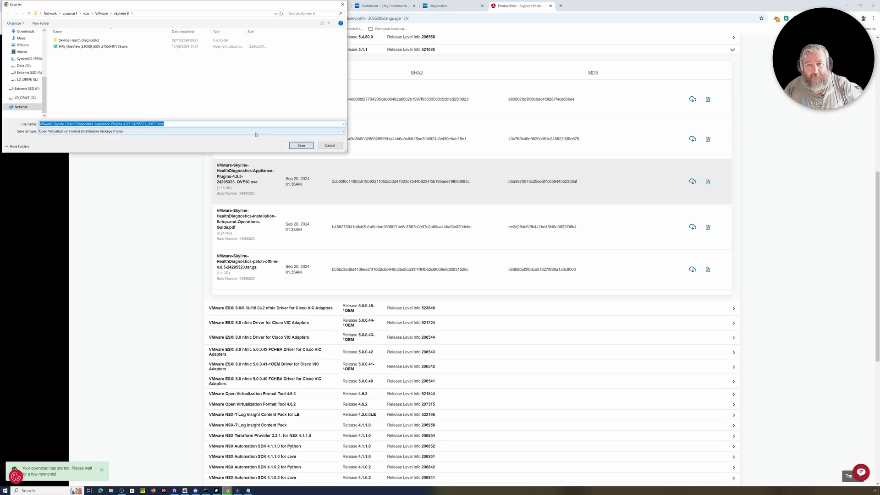
Step: Save the Appliance-Plugins OVA into the vSphere 8 network folder
{"action": "left_click", "coordinate": [301, 145]}
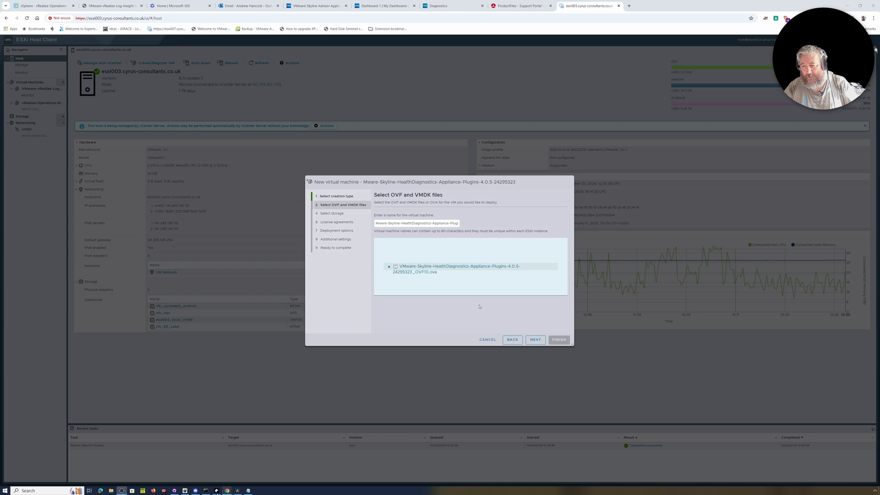
Step: Choose the nfs_cyrusnas3_archive1 datastore, accept the licence agreement, and keep the default deployment options
{"action": "left_click", "coordinate": [537, 341]}
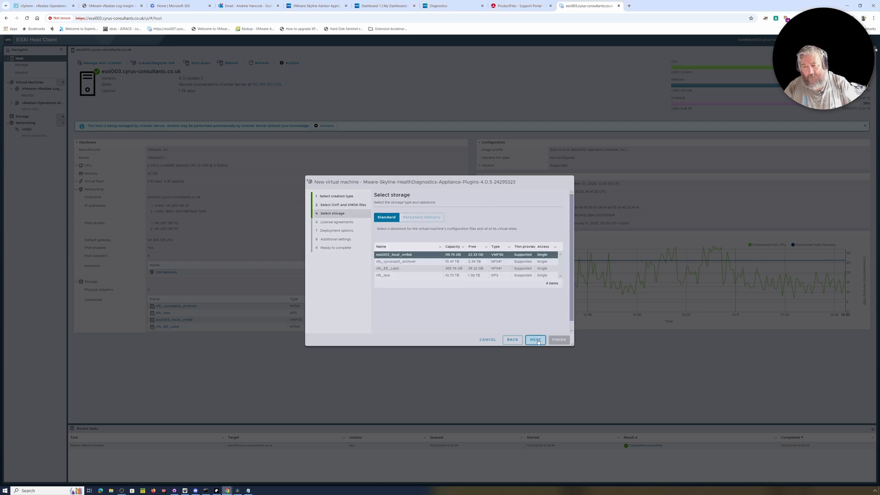
{"action": "left_click", "coordinate": [399, 261]}
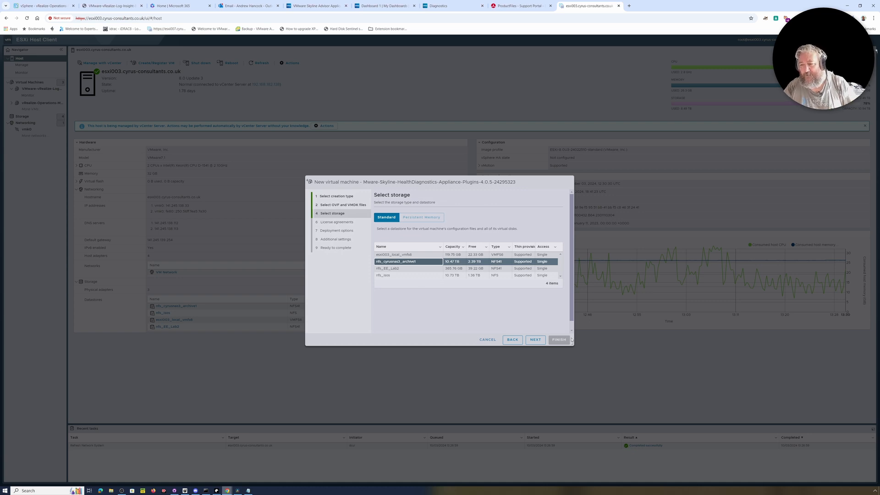
{"action": "left_click", "coordinate": [535, 340]}
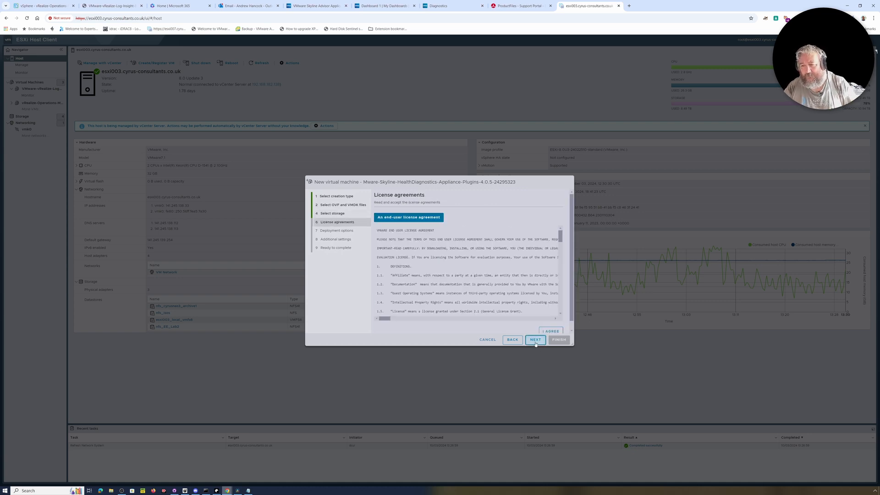
{"action": "scroll", "coordinate": [431, 283], "scroll_direction": "down", "scroll_amount": 20}
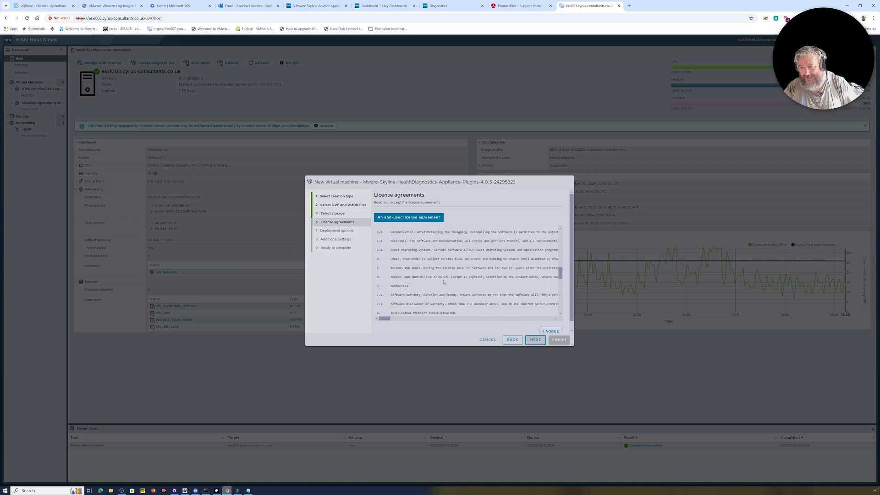
{"action": "left_click", "coordinate": [551, 331]}
{"action": "left_click", "coordinate": [534, 340]}
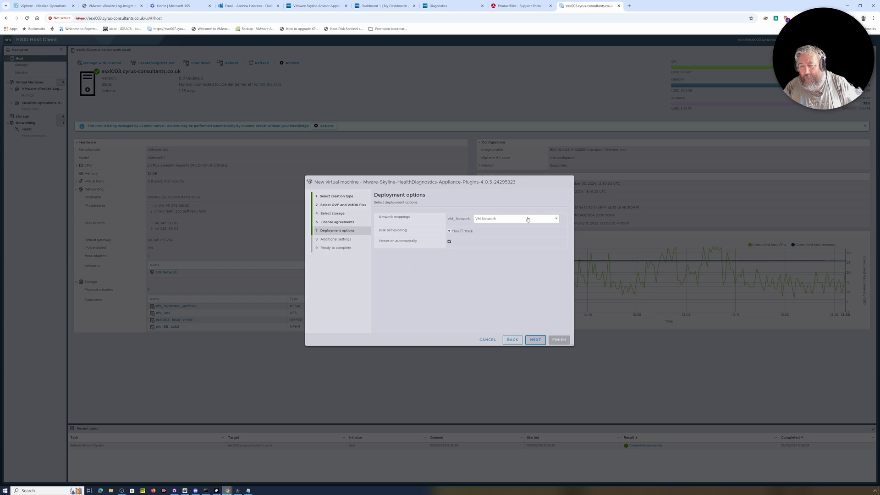
{"action": "left_click", "coordinate": [535, 340]}
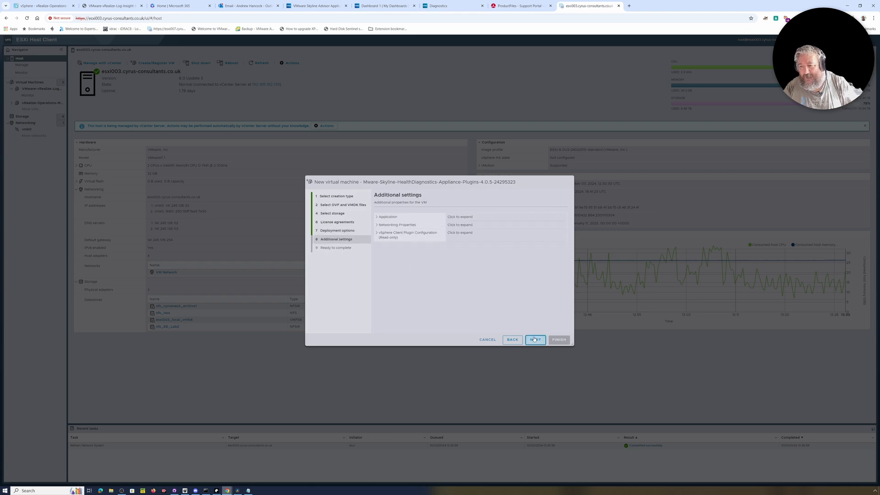
Step: Enter and confirm the root and shd-admin passwords under the Application settings
{"action": "left_click", "coordinate": [377, 217]}
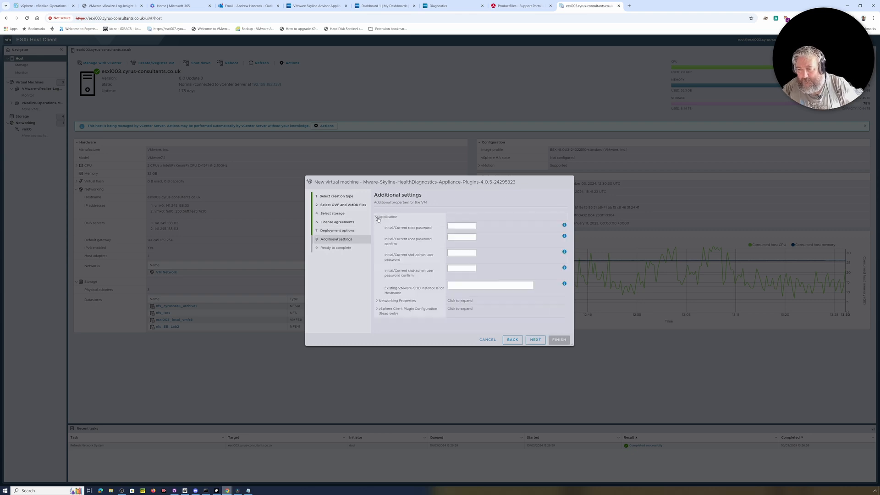
{"action": "left_click", "coordinate": [458, 226]}
{"action": "type", "text": "•••"}
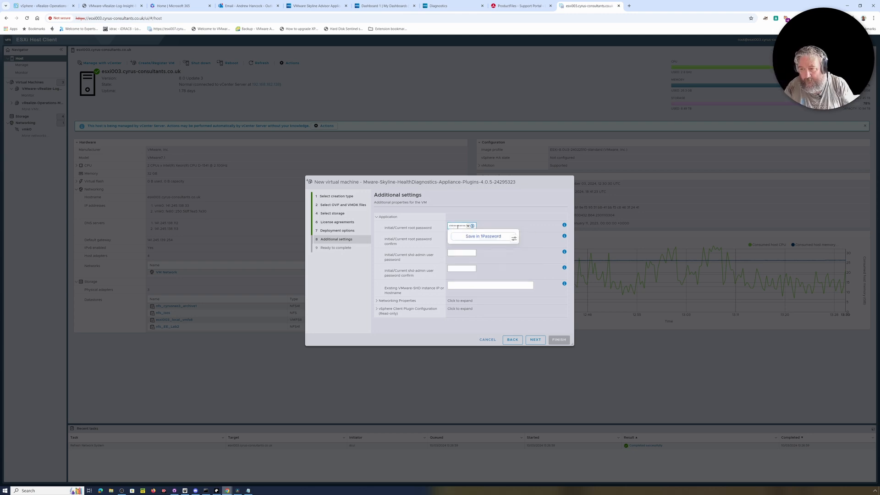
{"action": "type", "text": "••••"}
{"action": "key", "text": "Tab"}
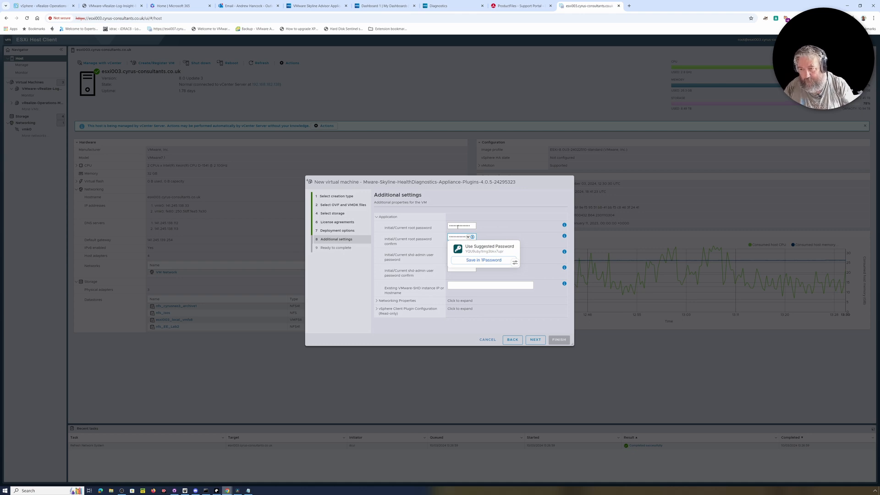
{"action": "left_click", "coordinate": [478, 214]}
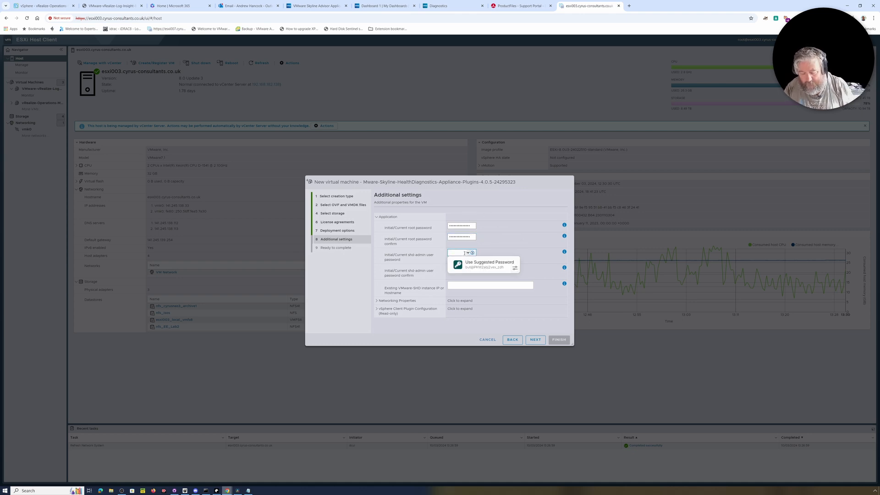
{"action": "type", "text": "•"}
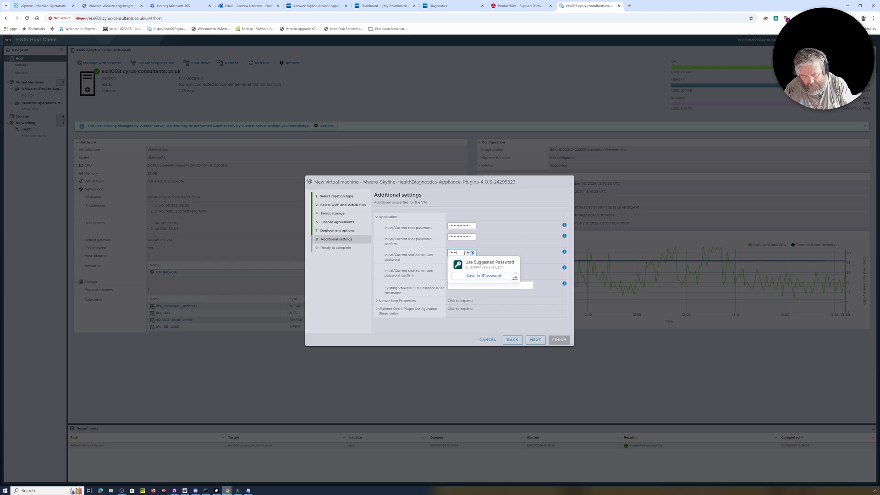
{"action": "key", "text": "Tab"}
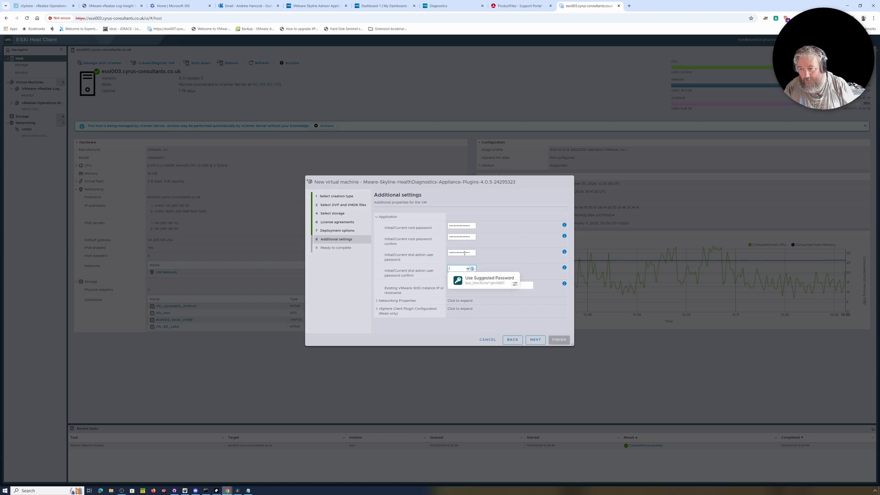
{"action": "type", "text": "•"}
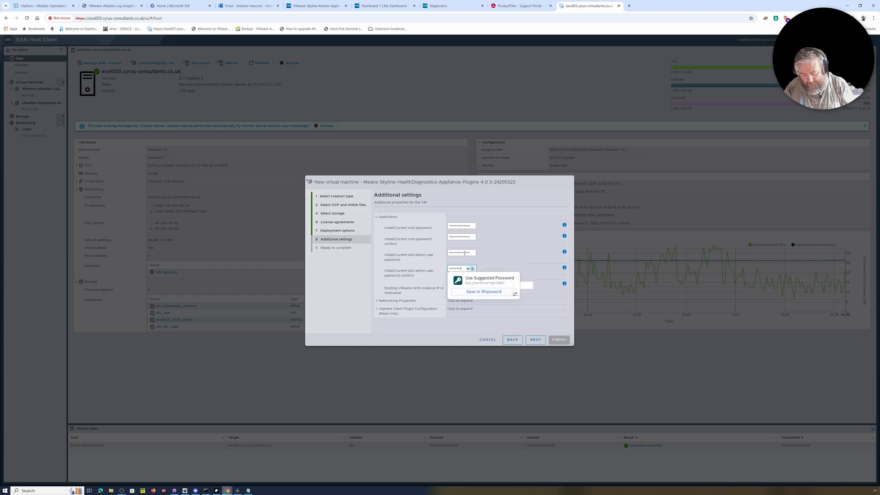
{"action": "left_click", "coordinate": [511, 198]}
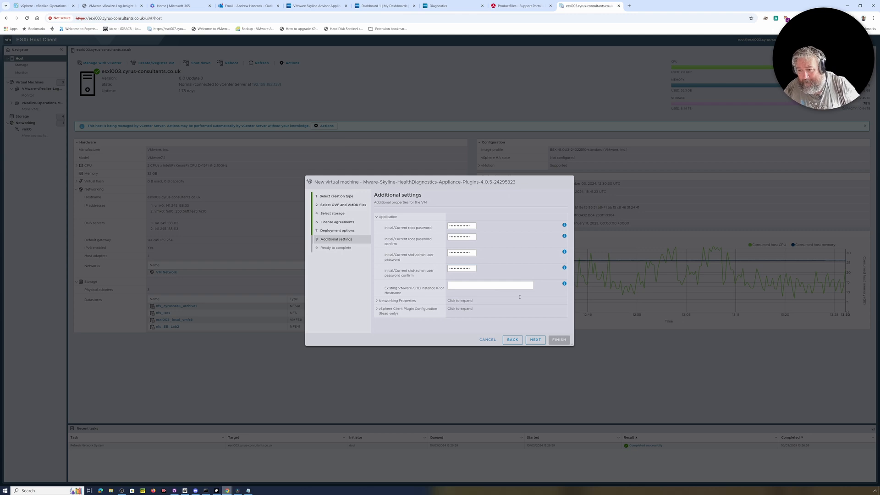
Step: Set the appliance host name to shd-diags in the networking properties
{"action": "left_click", "coordinate": [377, 301]}
{"action": "scroll", "coordinate": [464, 281], "scroll_direction": "down", "scroll_amount": 2}
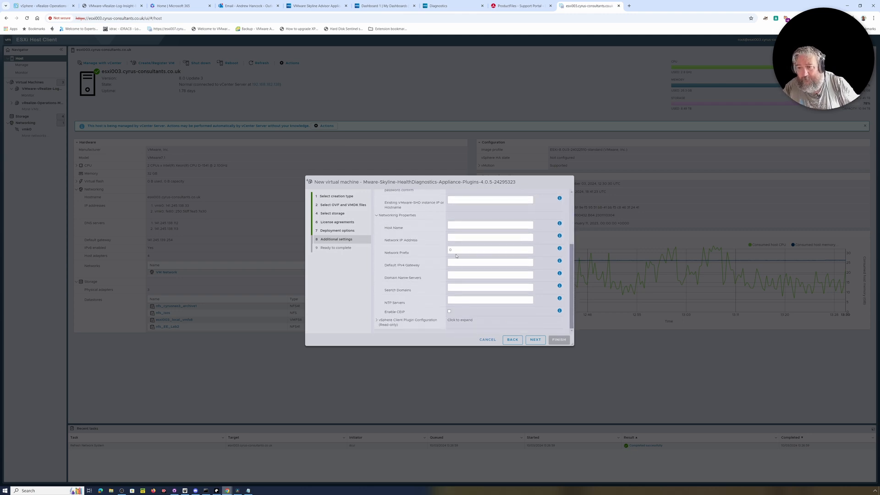
{"action": "scroll", "coordinate": [457, 256], "scroll_direction": "up", "scroll_amount": 1}
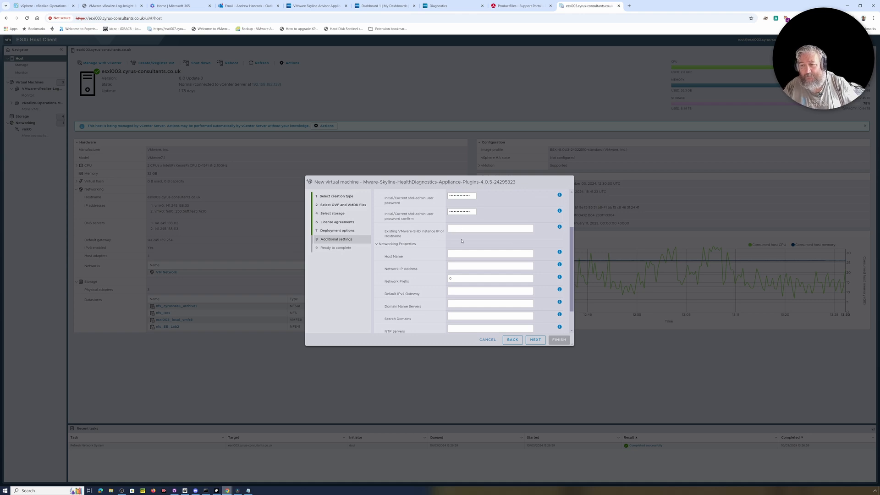
{"action": "scroll", "coordinate": [448, 260], "scroll_direction": "down", "scroll_amount": 1}
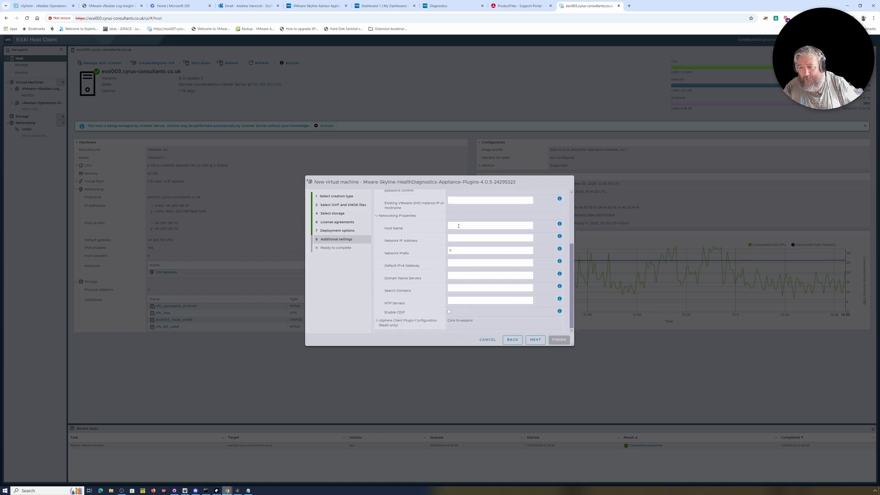
{"action": "scroll", "coordinate": [458, 226], "scroll_direction": "up", "scroll_amount": 3}
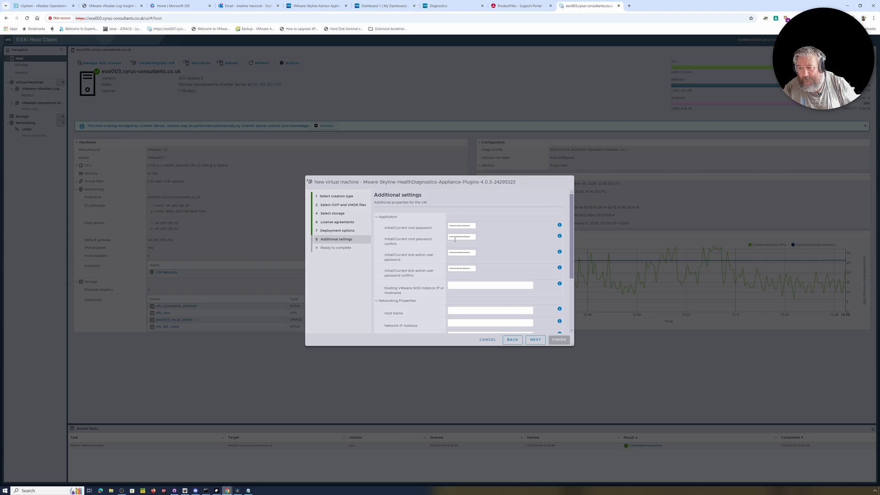
{"action": "scroll", "coordinate": [451, 280], "scroll_direction": "down", "scroll_amount": 2}
{"action": "left_click", "coordinate": [455, 254]}
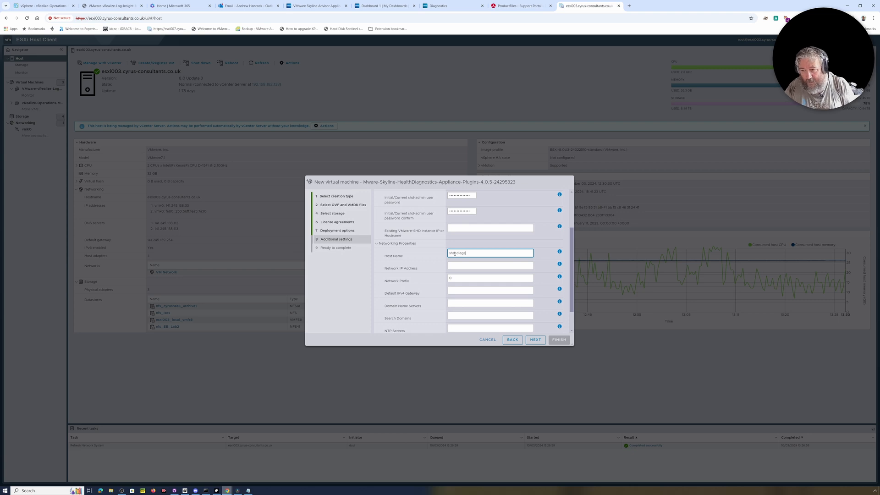
{"action": "left_click", "coordinate": [456, 267]}
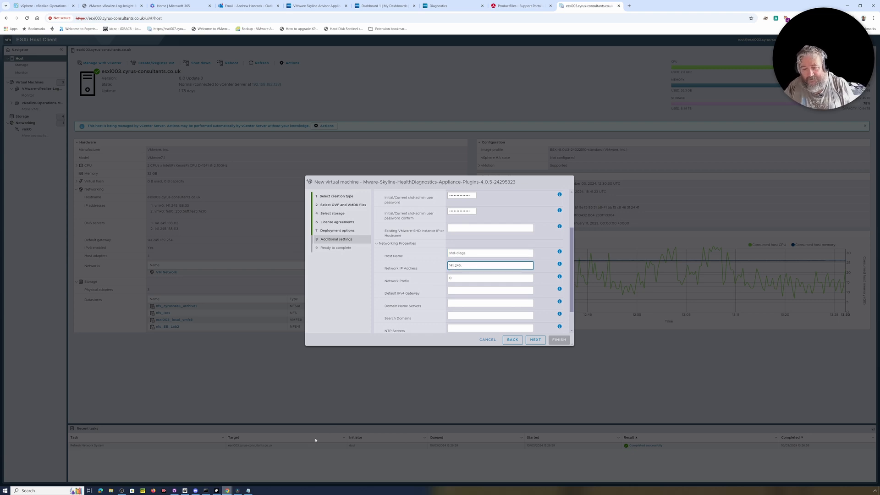
Step: Ping 141.245.138.54 in Command Prompt to confirm the address is unused
{"action": "left_click", "coordinate": [210, 471]}
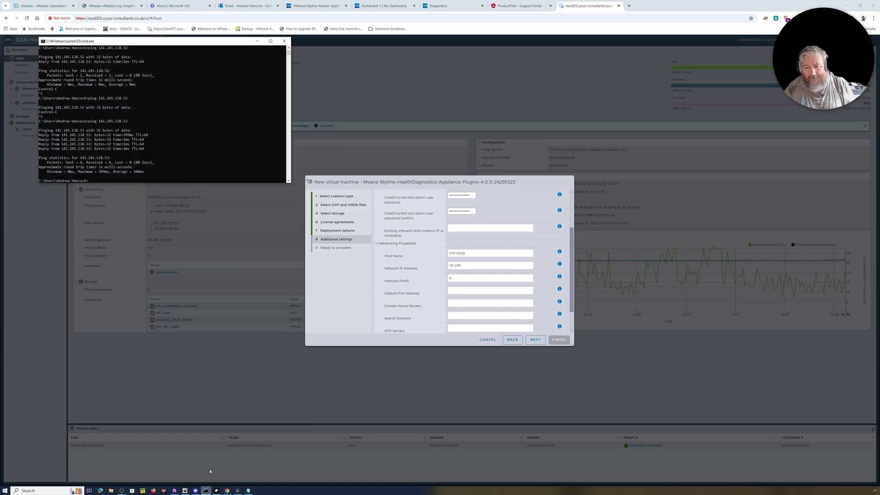
{"action": "key", "text": "Up"}
{"action": "type", "text": "4"}
{"action": "key", "text": "Return"}
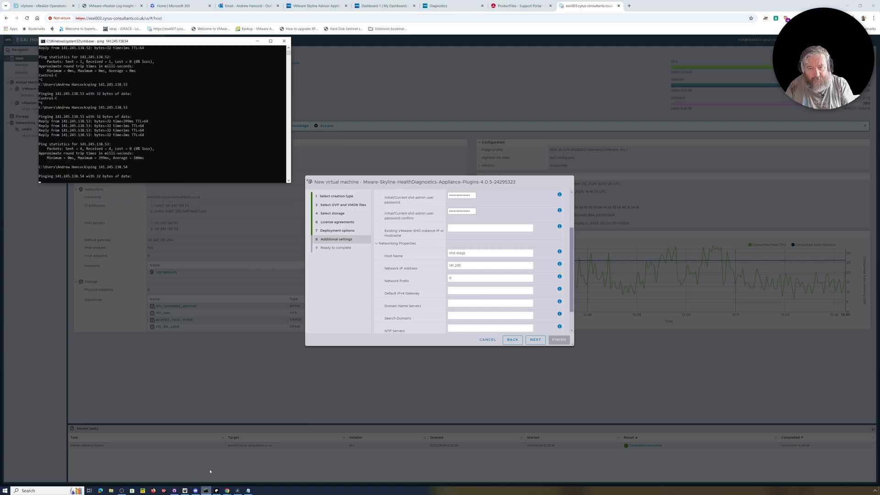
{"action": "key", "text": "ctrl+c"}
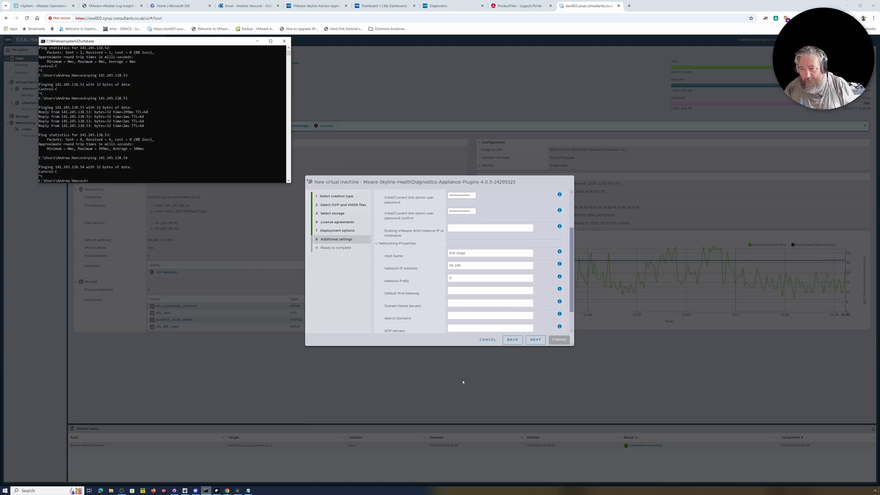
{"action": "left_click", "coordinate": [468, 265]}
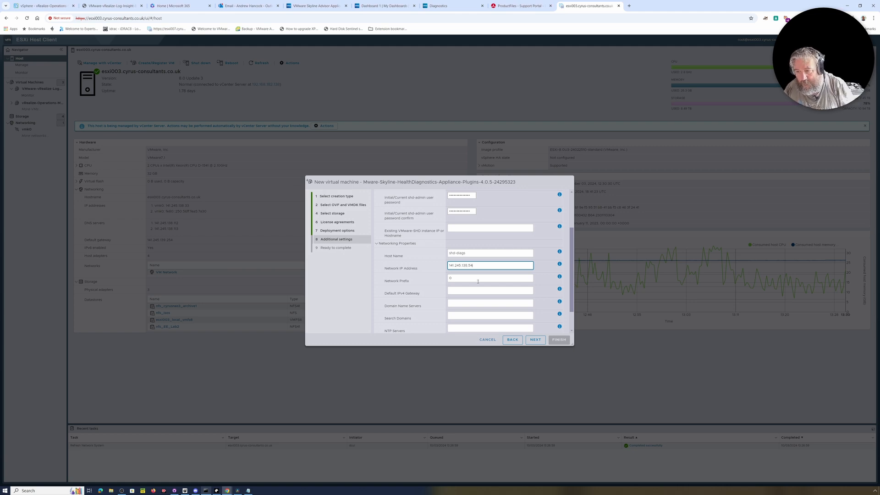
Step: Enter prefix 24, gateway 141.245.139.254, DNS servers, search domain cyrus-consultants.co.uk and NTP servers
{"action": "left_click", "coordinate": [460, 279]}
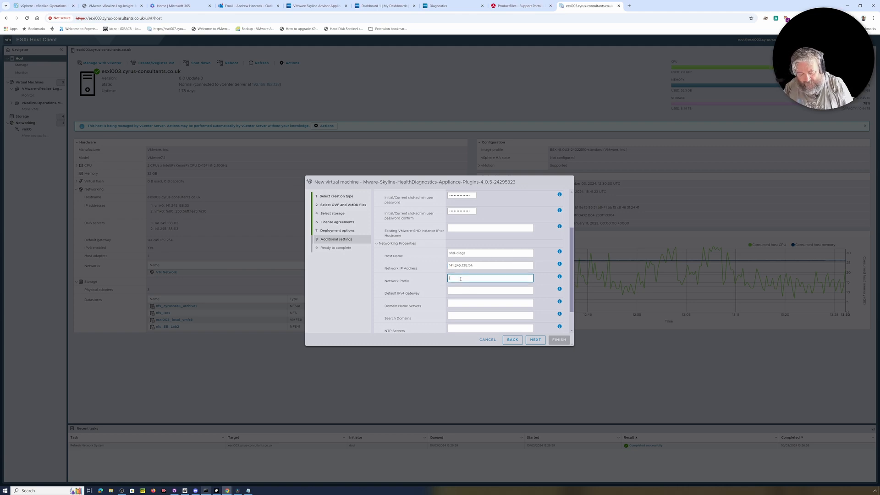
{"action": "left_click", "coordinate": [455, 290]}
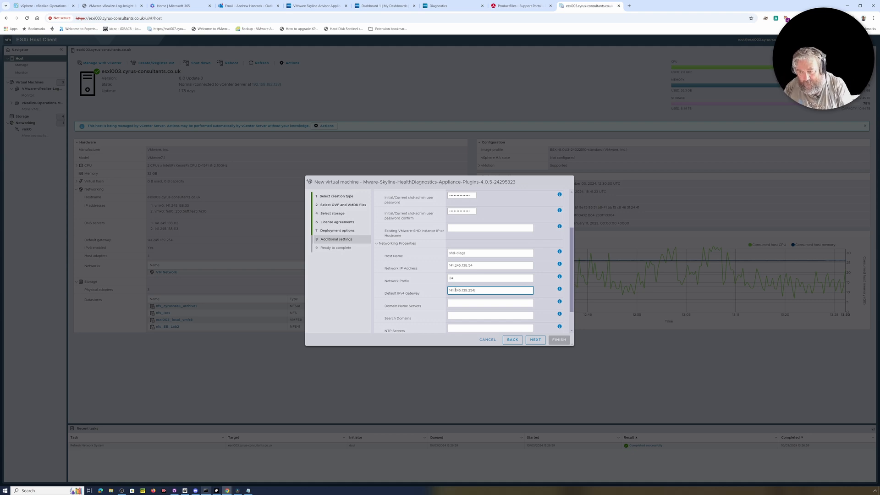
{"action": "left_click", "coordinate": [459, 305]}
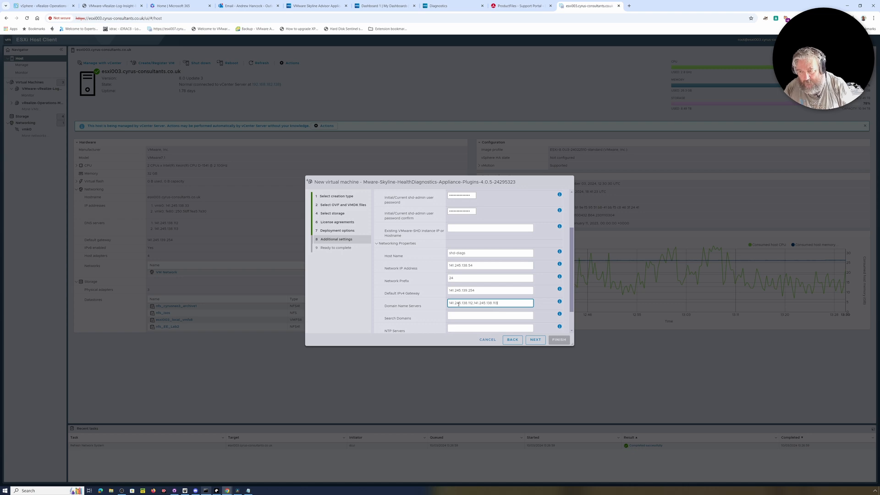
{"action": "left_click", "coordinate": [464, 314]}
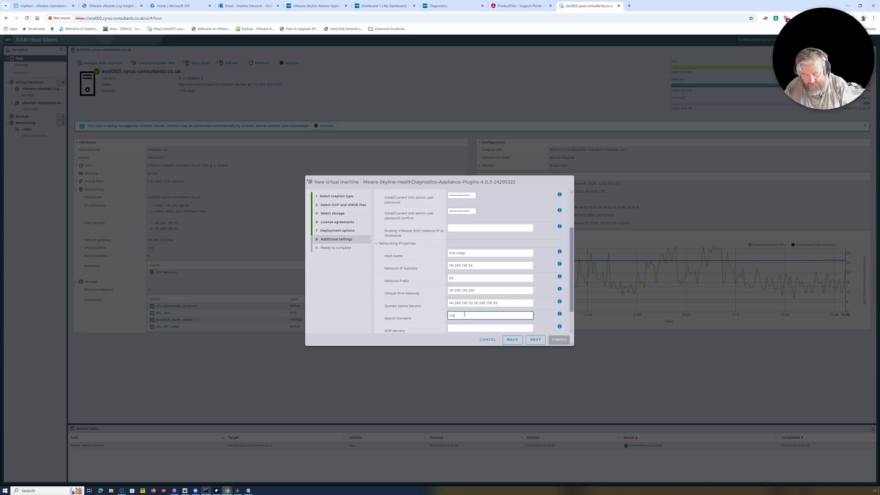
{"action": "key", "text": "BackSpace"}
{"action": "key", "text": "BackSpace"}
{"action": "key", "text": "BackSpace"}
{"action": "key", "text": "BackSpace"}
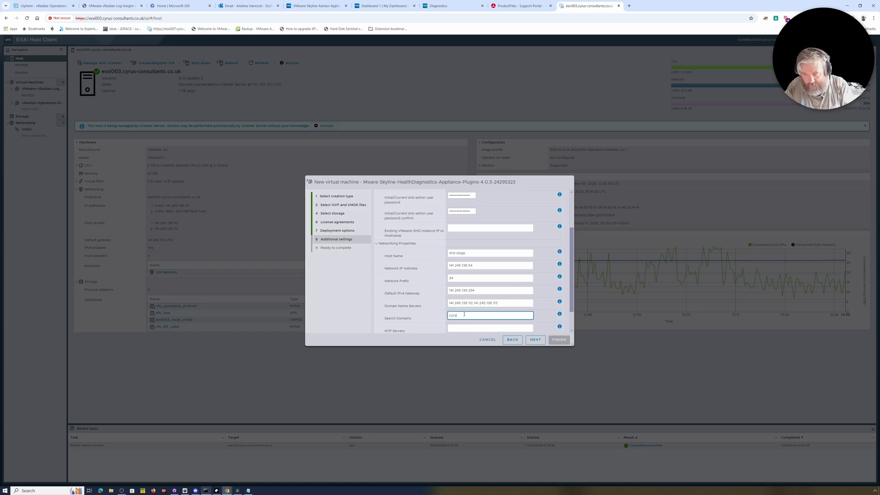
{"action": "type", "text": "yrus-consultants.co.uk"}
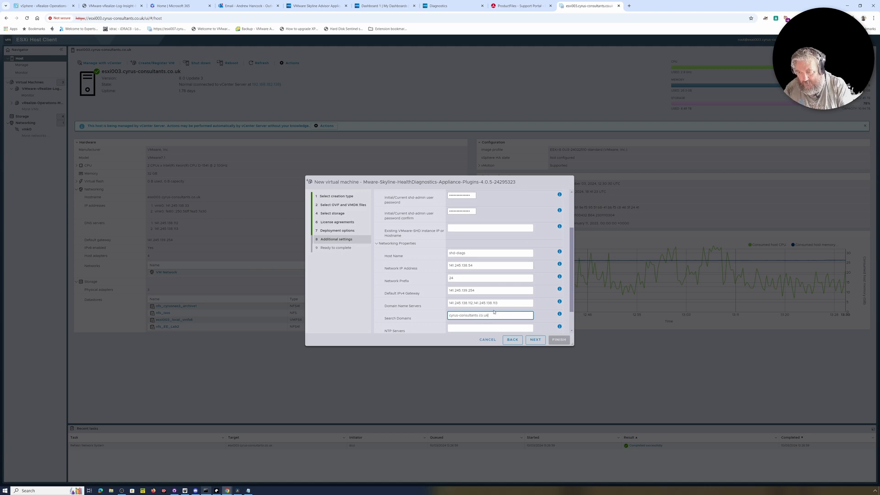
{"action": "scroll", "coordinate": [494, 311], "scroll_direction": "down", "scroll_amount": 1}
{"action": "left_click", "coordinate": [473, 301]}
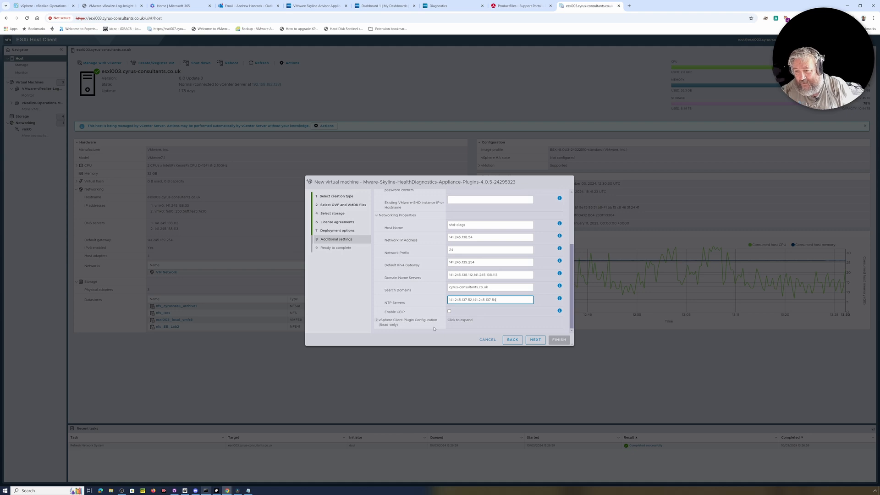
{"action": "left_click", "coordinate": [374, 321]}
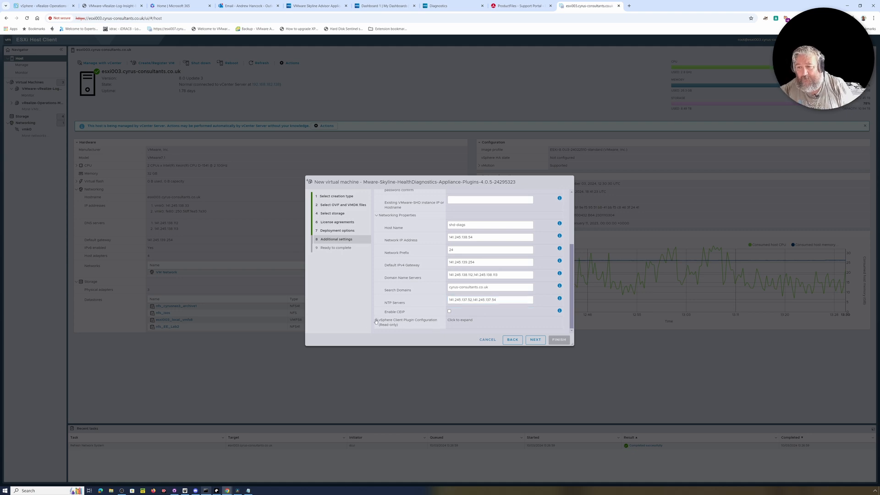
{"action": "scroll", "coordinate": [411, 322], "scroll_direction": "down", "scroll_amount": 1}
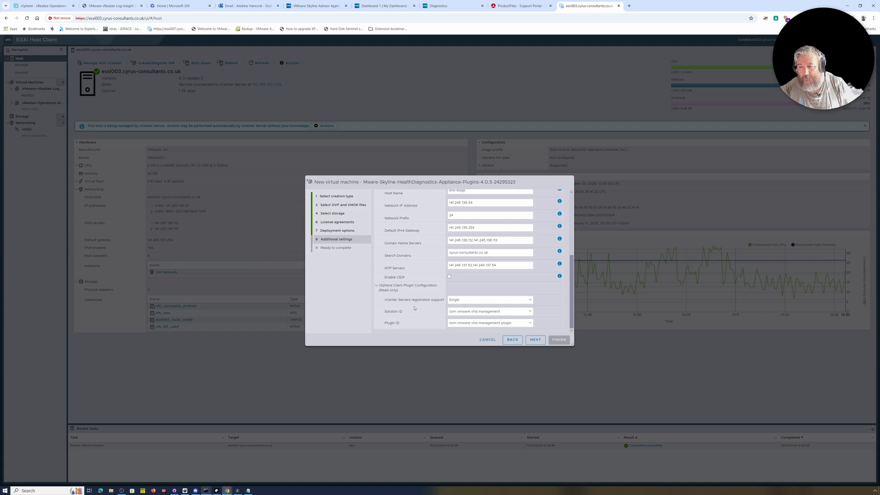
Step: Leave vCenter registration support as Single and check the Plugin ID options
{"action": "left_click", "coordinate": [461, 302]}
{"action": "left_click", "coordinate": [461, 303]}
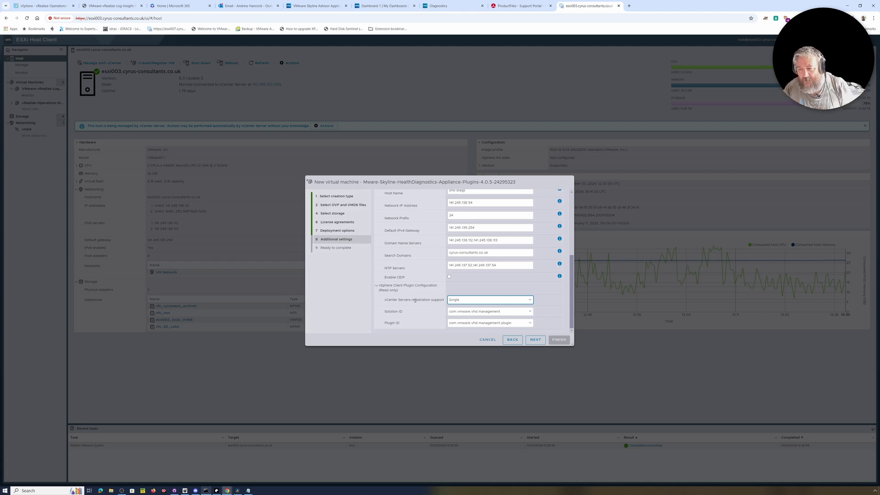
{"action": "left_click", "coordinate": [478, 302]}
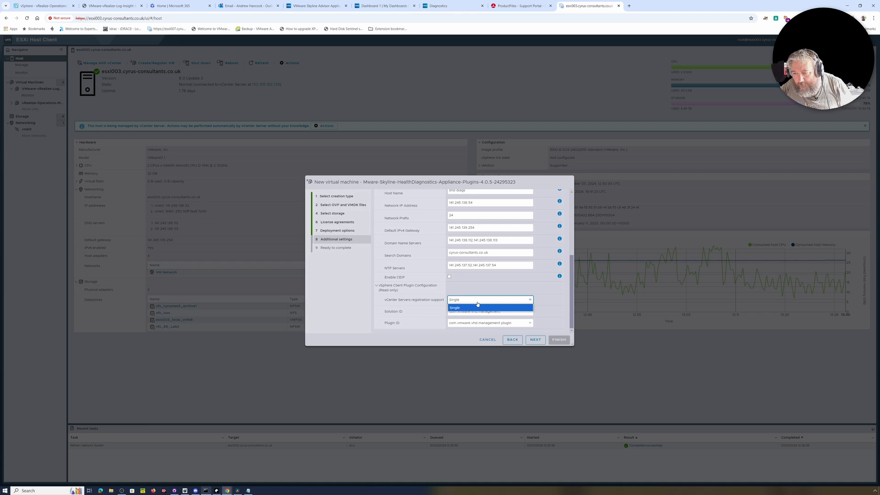
{"action": "left_click", "coordinate": [477, 303]}
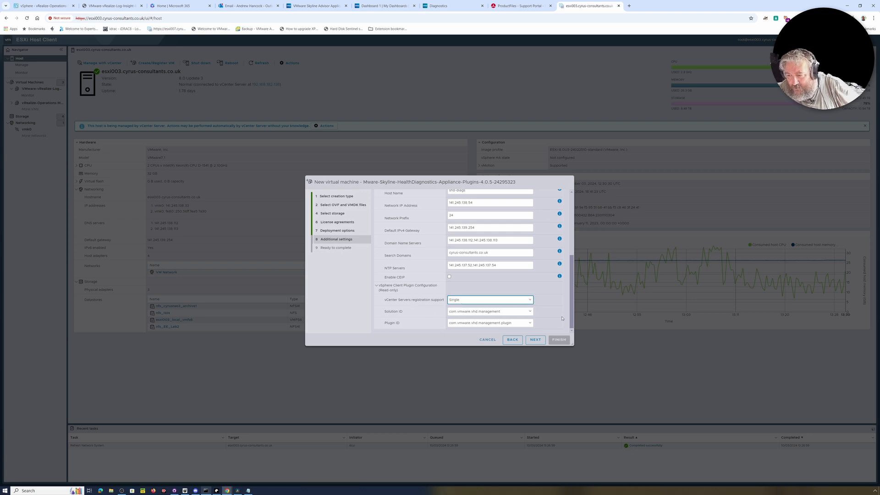
{"action": "left_click", "coordinate": [530, 323]}
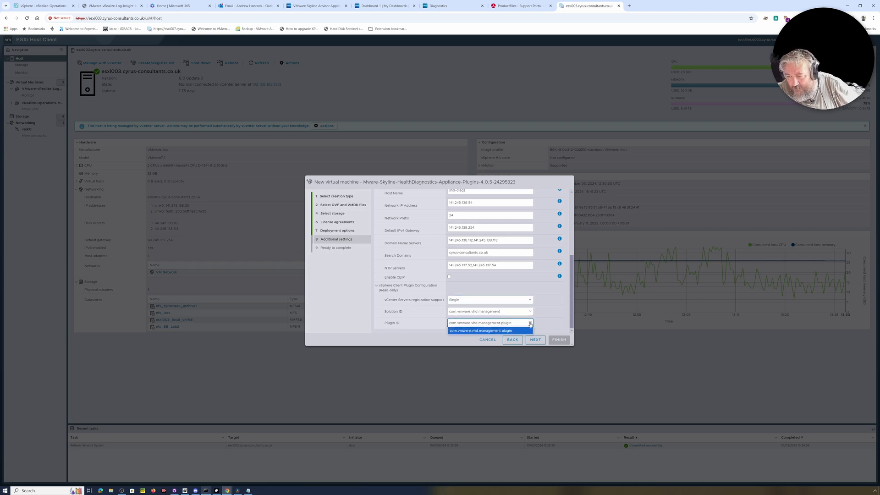
Step: Review the additional settings and advance to the Ready to complete summary
{"action": "scroll", "coordinate": [445, 306], "scroll_direction": "up", "scroll_amount": 3}
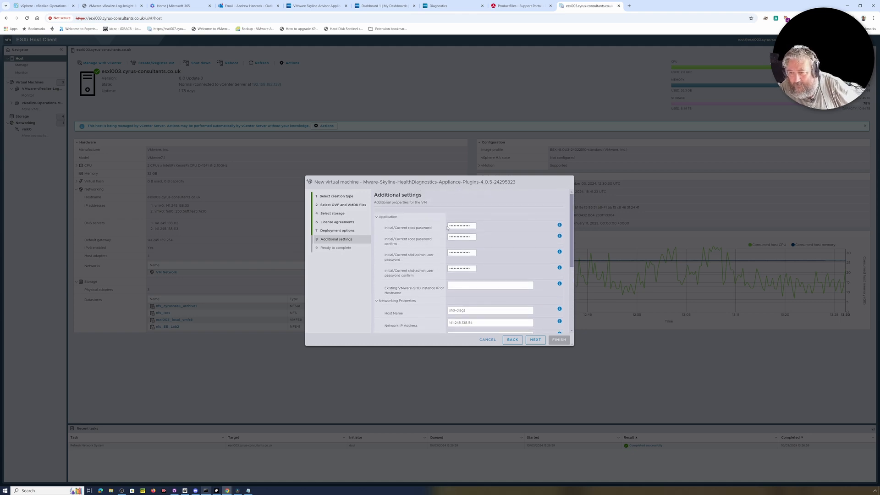
{"action": "scroll", "coordinate": [451, 248], "scroll_direction": "down", "scroll_amount": 1}
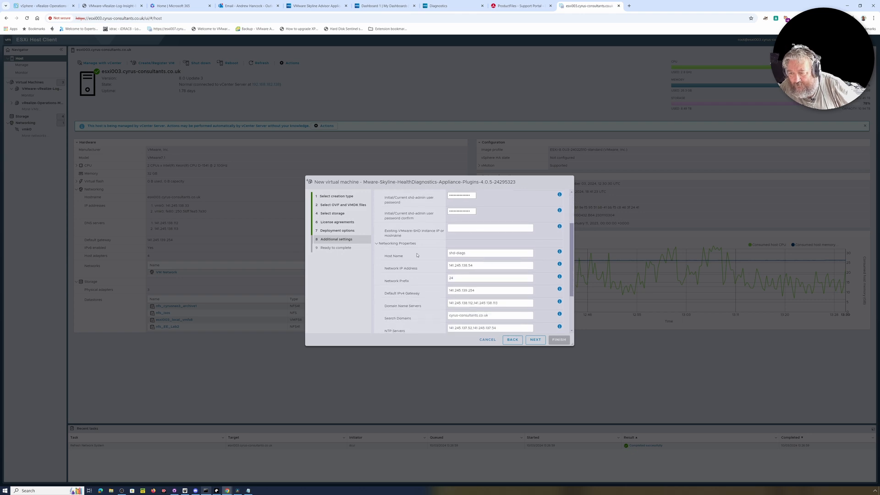
{"action": "scroll", "coordinate": [450, 259], "scroll_direction": "down", "scroll_amount": 1}
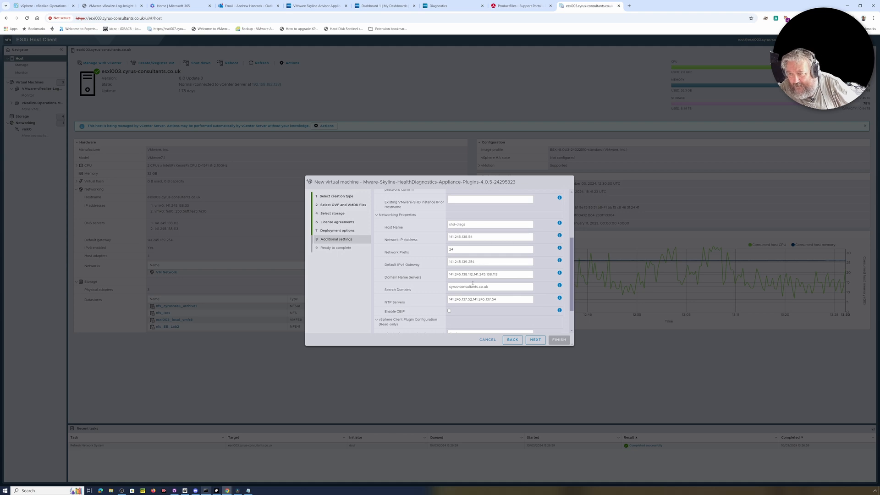
{"action": "scroll", "coordinate": [456, 278], "scroll_direction": "down", "scroll_amount": 1}
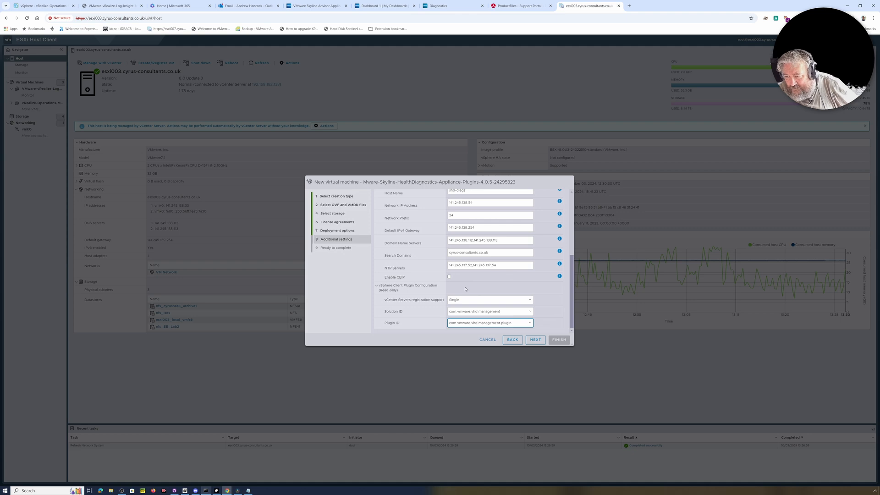
{"action": "scroll", "coordinate": [491, 296], "scroll_direction": "up", "scroll_amount": 4}
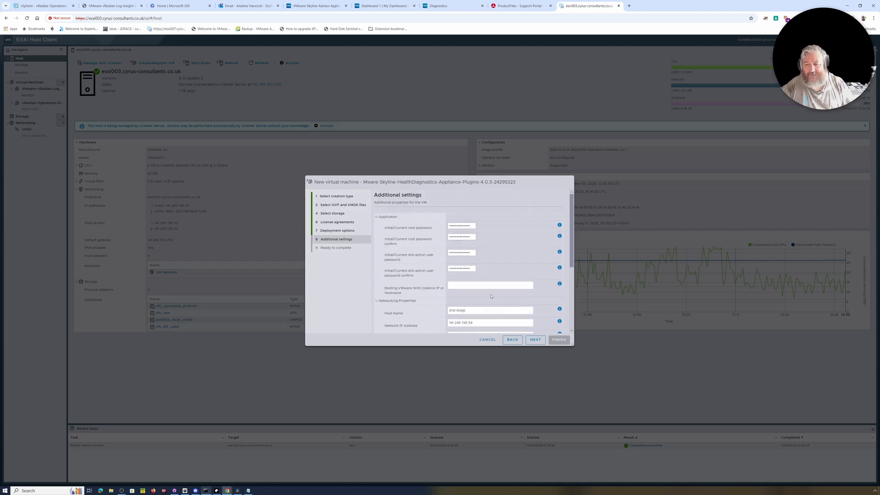
{"action": "scroll", "coordinate": [491, 296], "scroll_direction": "down", "scroll_amount": 4}
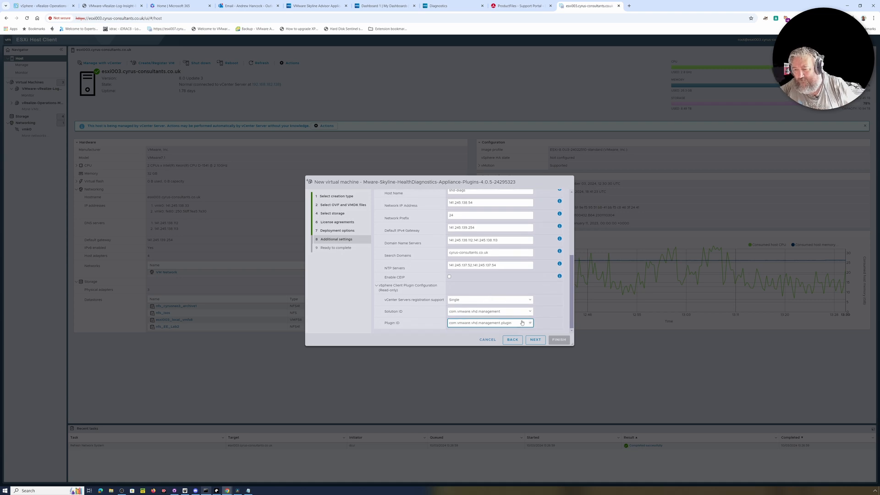
{"action": "scroll", "coordinate": [519, 303], "scroll_direction": "up", "scroll_amount": 4}
{"action": "left_click", "coordinate": [538, 341]}
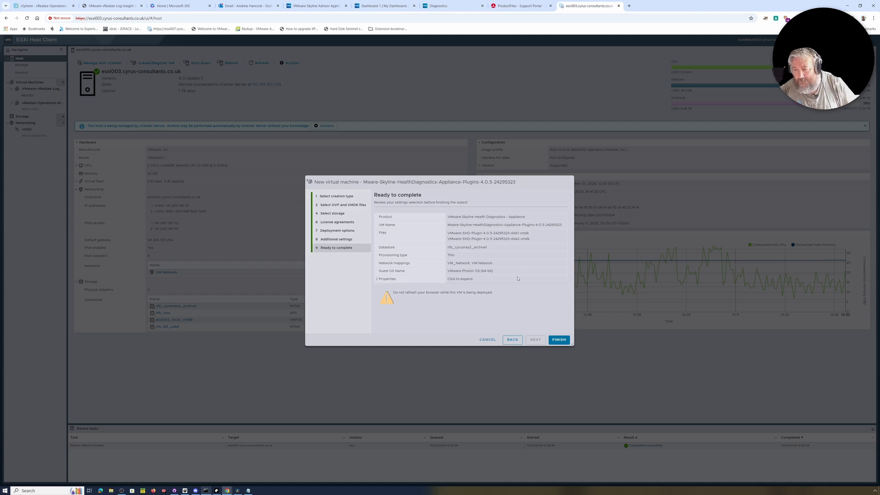
Step: Start the Skyline appliance deployment, then view the vRealize-Operations-Manager-Appliance-8.17.1.23642243 summary in vSphere Client
{"action": "left_click", "coordinate": [557, 340]}
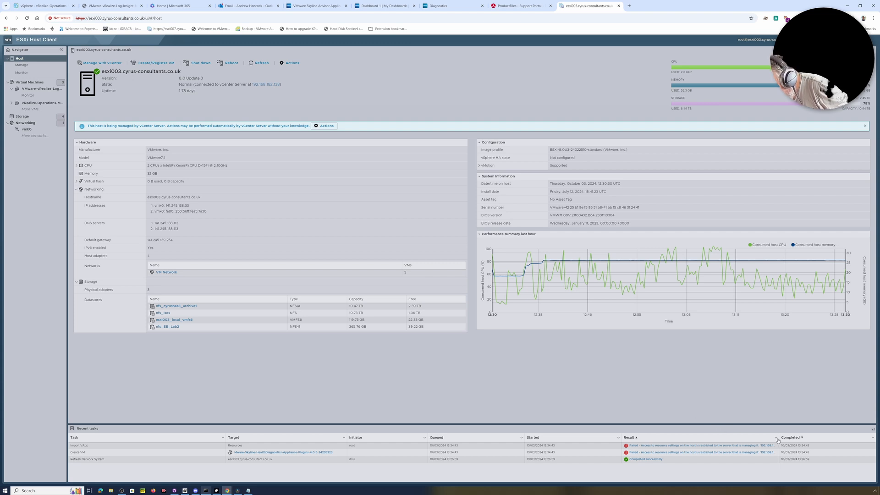
{"action": "left_click_drag", "start_coordinate": [779, 438], "coordinate": [824, 437]}
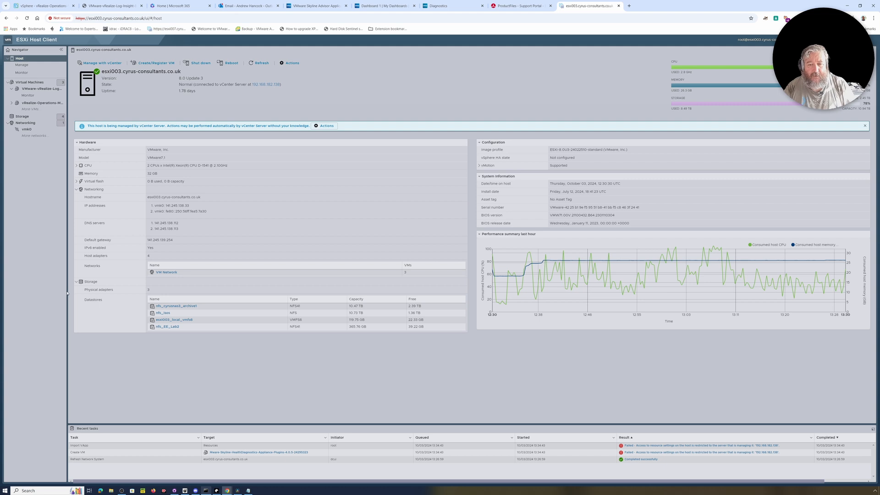
{"action": "left_click_drag", "start_coordinate": [68, 292], "coordinate": [75, 293]}
{"action": "left_click", "coordinate": [32, 300]}
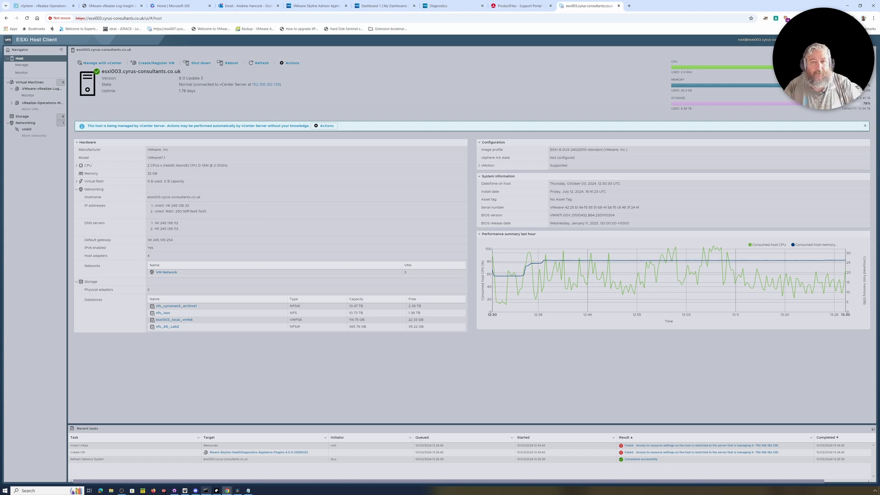
{"action": "left_click", "coordinate": [43, 5]}
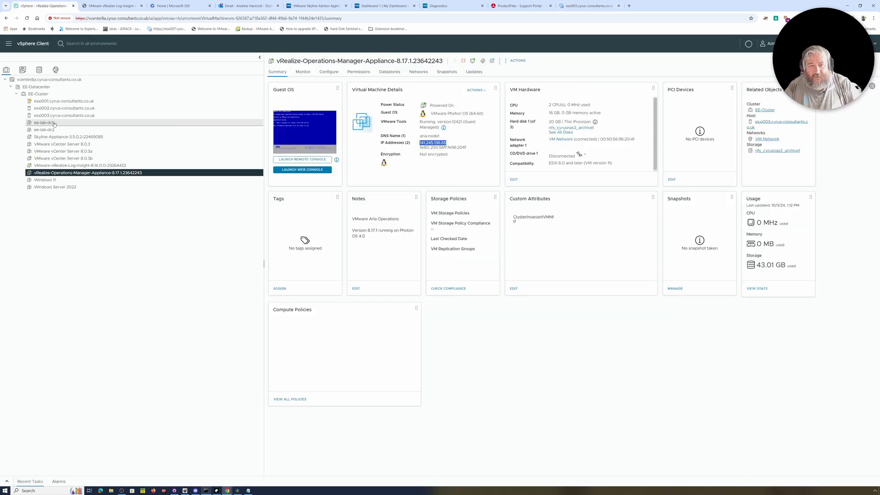
Step: Launch Deploy OVF Template on EE-Datacenter and upload the local Skyline appliance OVA
{"action": "right_click", "coordinate": [54, 94]}
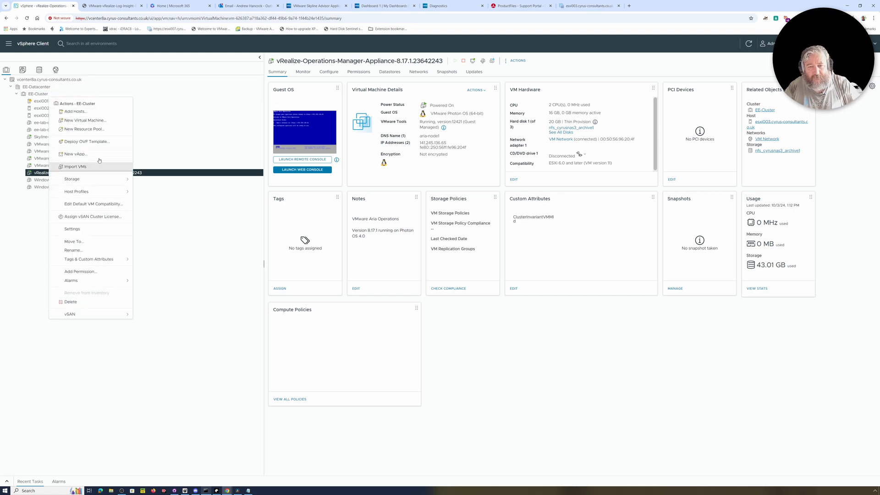
{"action": "right_click", "coordinate": [46, 88]}
{"action": "left_click", "coordinate": [83, 146]}
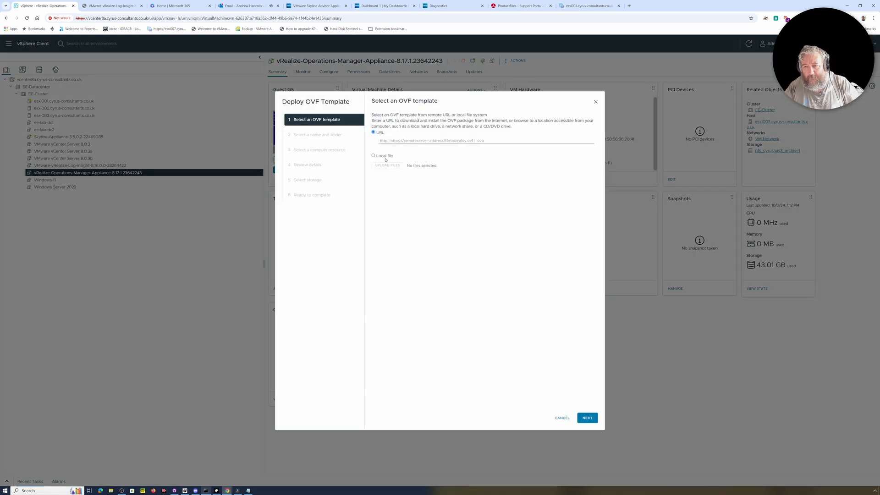
{"action": "left_click", "coordinate": [385, 157]}
{"action": "left_click", "coordinate": [393, 178]}
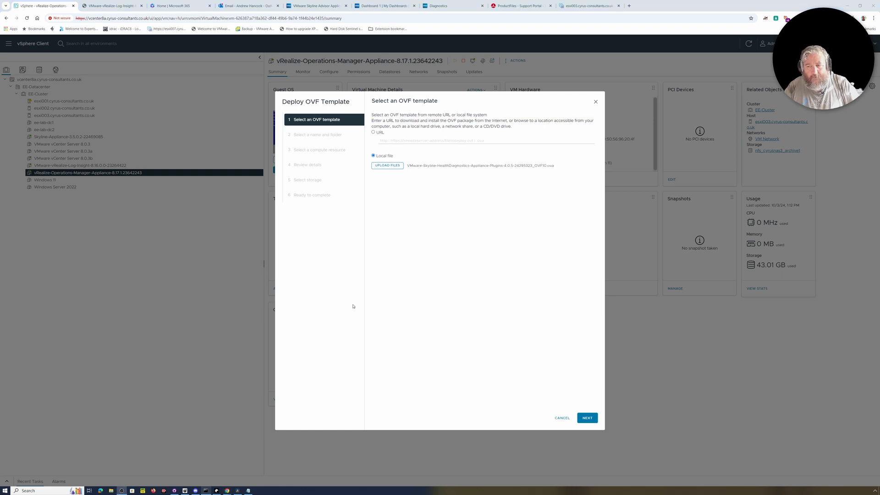
{"action": "left_click", "coordinate": [584, 417]}
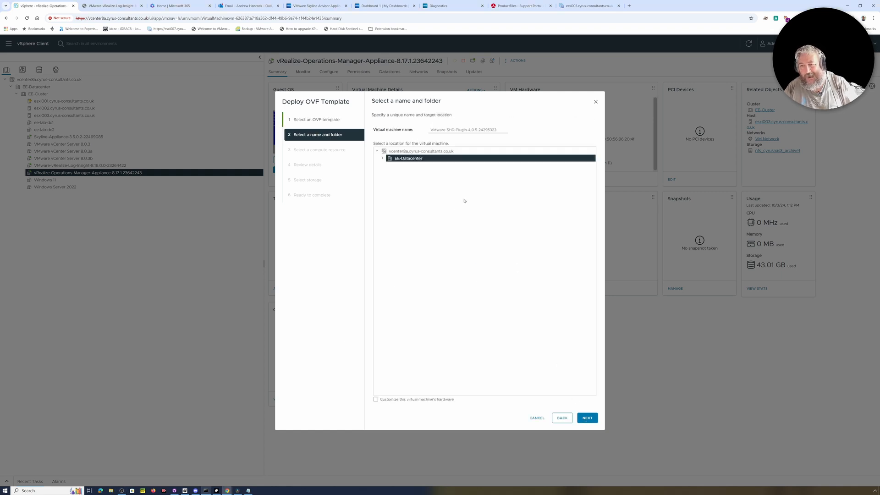
Step: Keep the VM name in EE-Datacenter and pick host esxi002.cyrus-consultants.co.uk as compute resource
{"action": "left_click", "coordinate": [586, 419]}
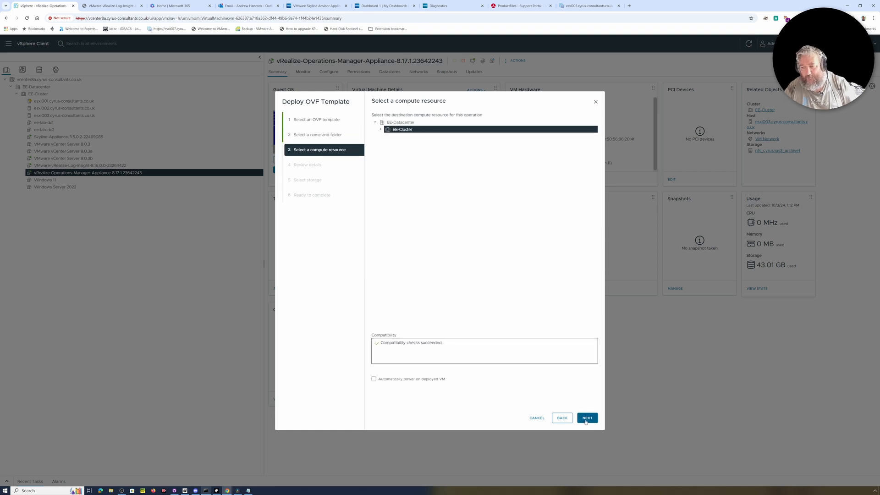
{"action": "left_click", "coordinate": [586, 420]}
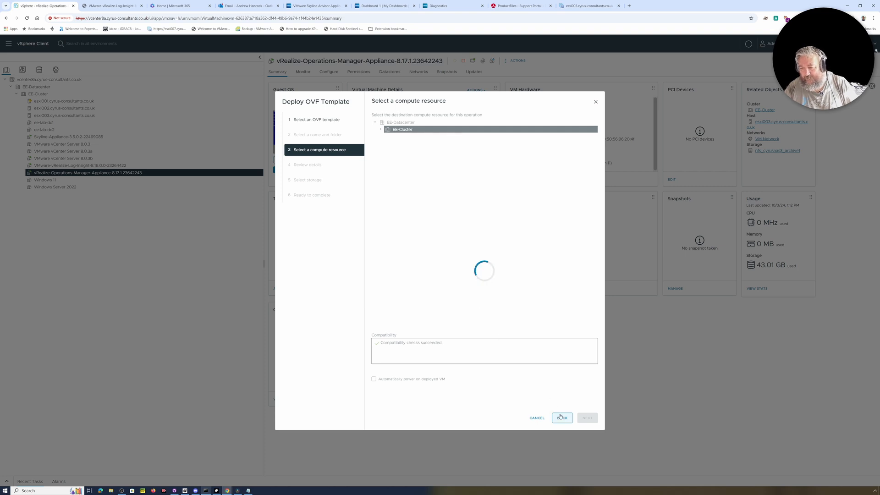
{"action": "left_click", "coordinate": [382, 130]}
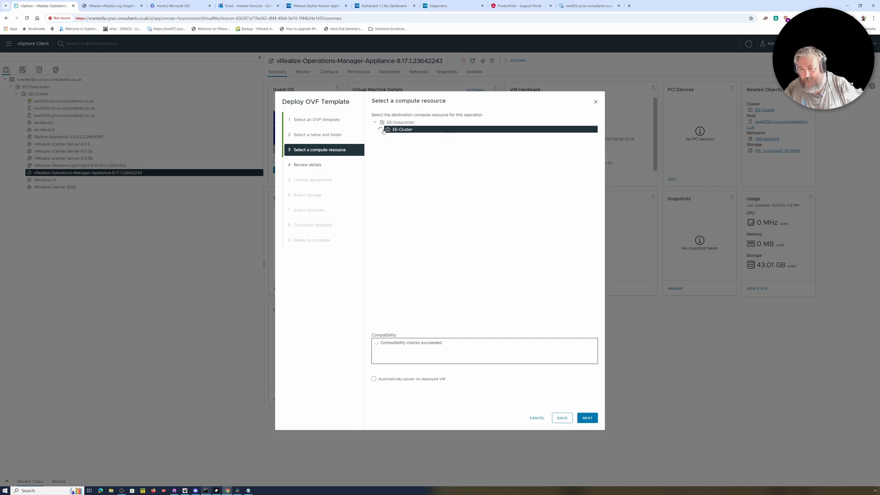
{"action": "left_click", "coordinate": [429, 143]}
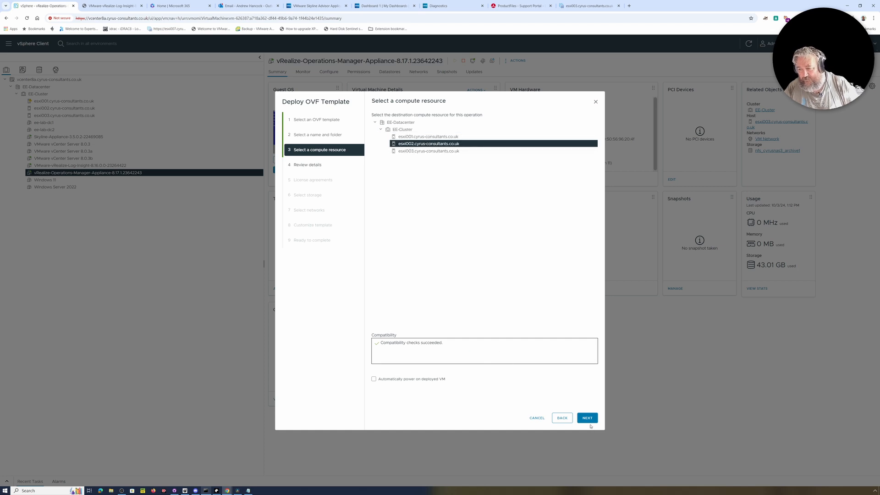
{"action": "left_click", "coordinate": [588, 418]}
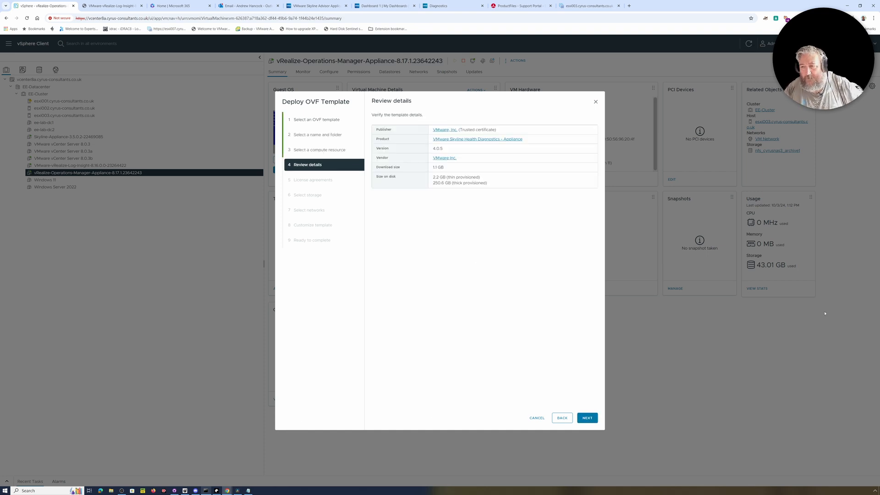
Step: Accept all licence agreements, choose nfs_cyrusnas3_archive1 storage, and keep VM Network
{"action": "left_click", "coordinate": [587, 418]}
{"action": "left_click", "coordinate": [420, 231]}
{"action": "left_click", "coordinate": [588, 418]}
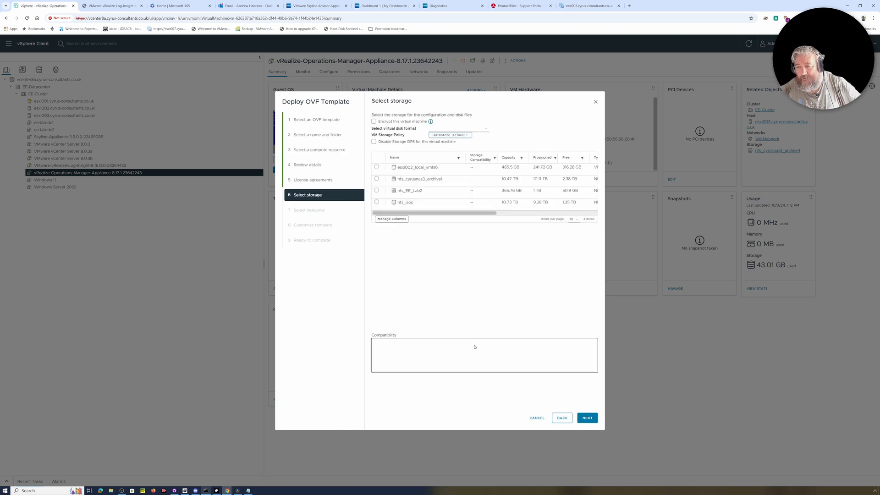
{"action": "left_click", "coordinate": [377, 179]}
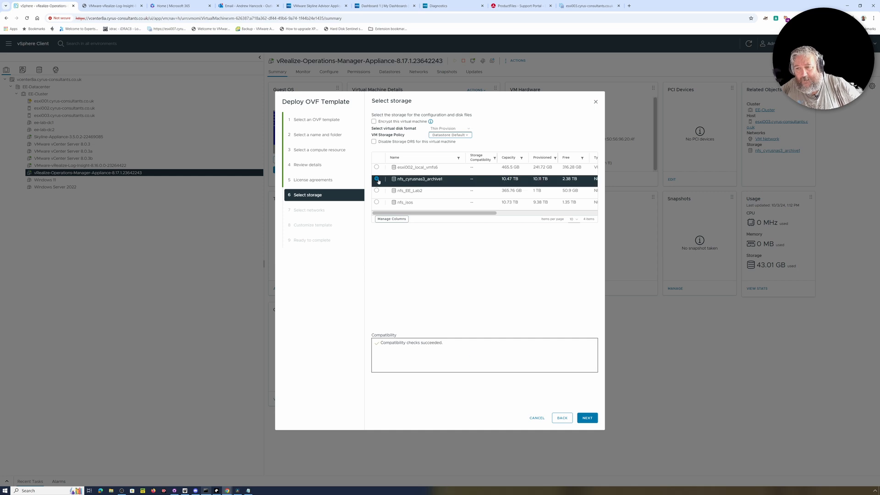
{"action": "left_click", "coordinate": [588, 418]}
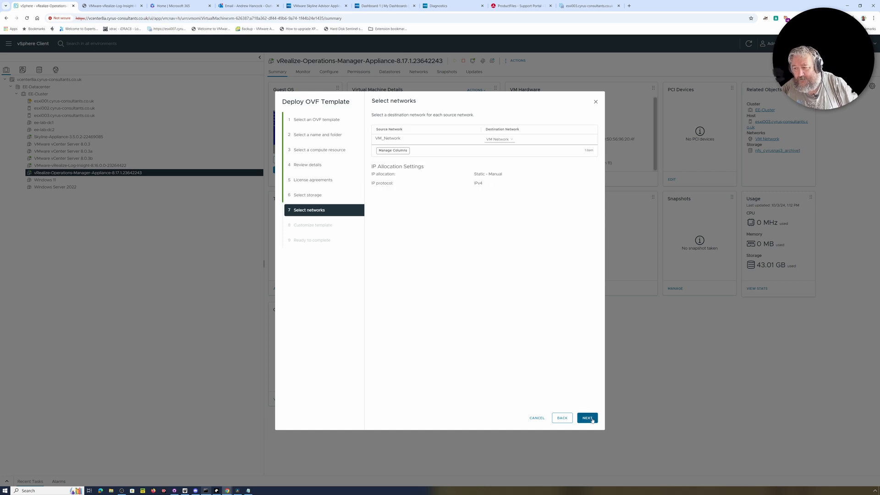
{"action": "left_click", "coordinate": [591, 418]}
Step: Enter the root password in the Customize template properties
{"action": "left_click", "coordinate": [523, 205]}
{"action": "type", "text": "•••••••"}
{"action": "key", "text": "Tab"}
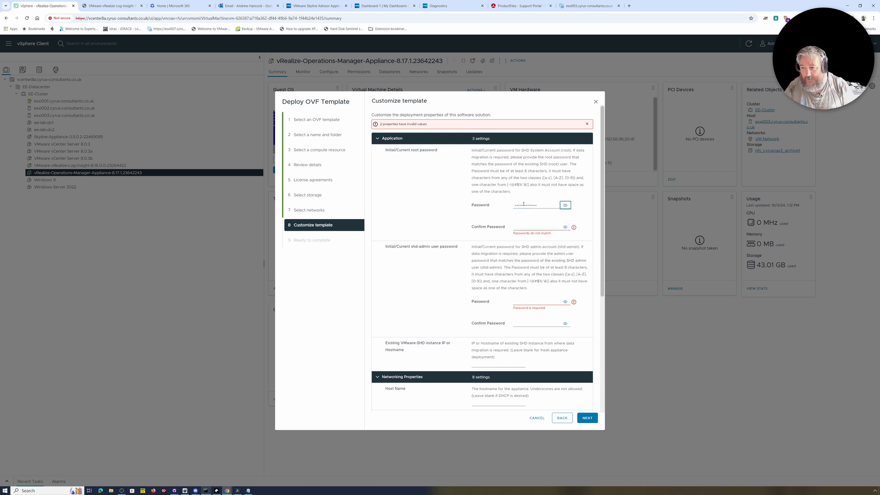
Step: Confirm the root password, then enter and confirm the shd-admin password so all template properties are valid
{"action": "left_click", "coordinate": [525, 227]}
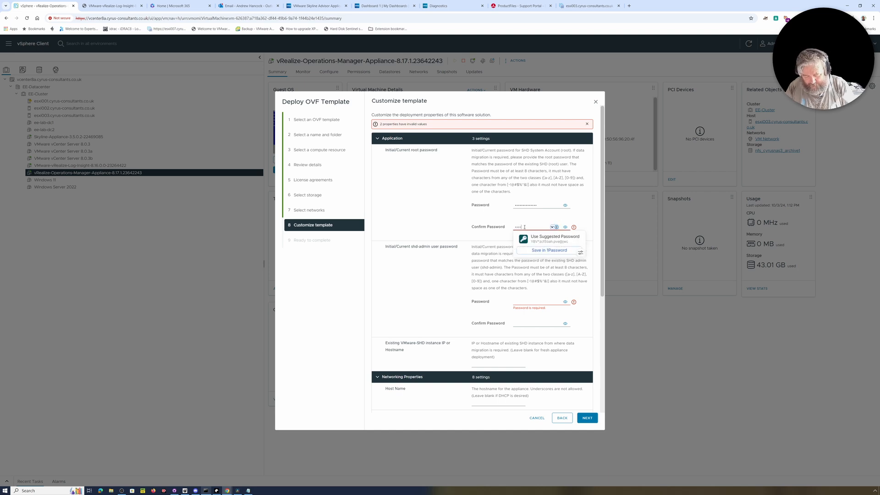
{"action": "type", "text": "••••••••••••••"}
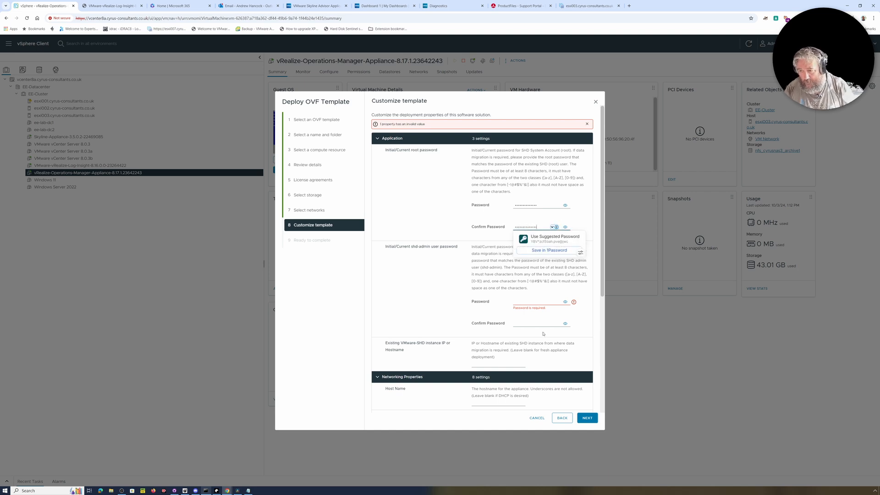
{"action": "left_click", "coordinate": [526, 302]}
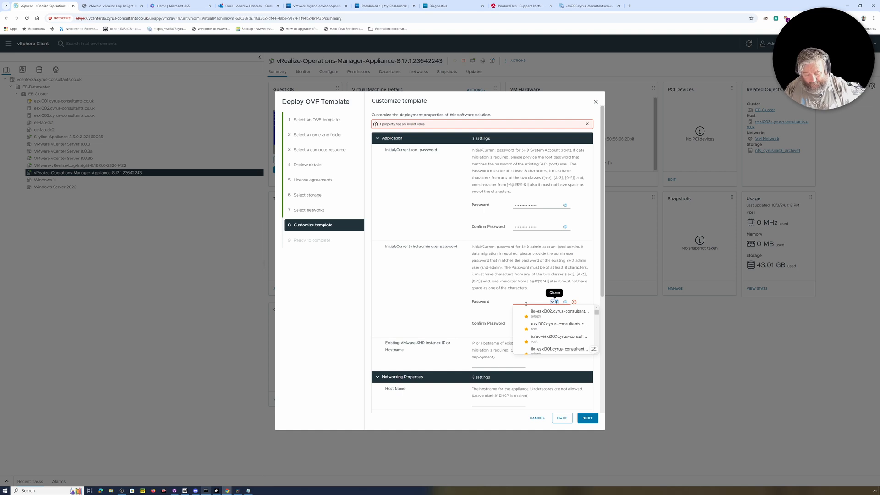
{"action": "type", "text": "••••••"}
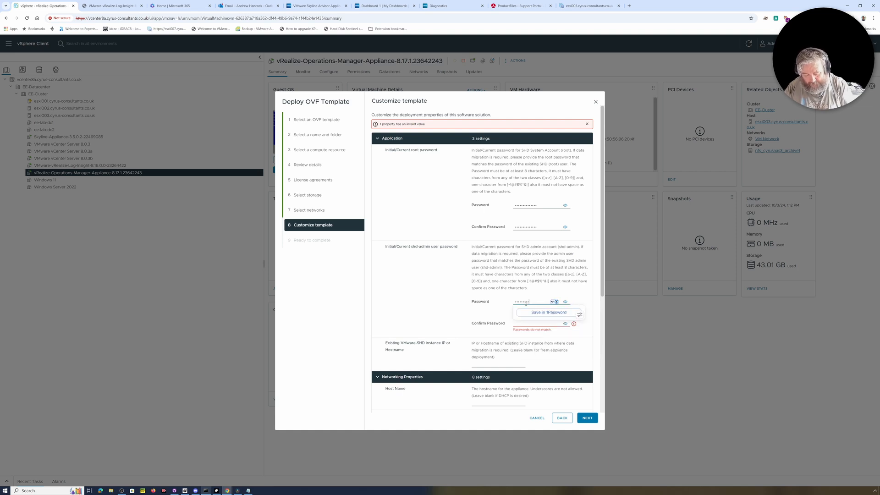
{"action": "left_click", "coordinate": [515, 324]}
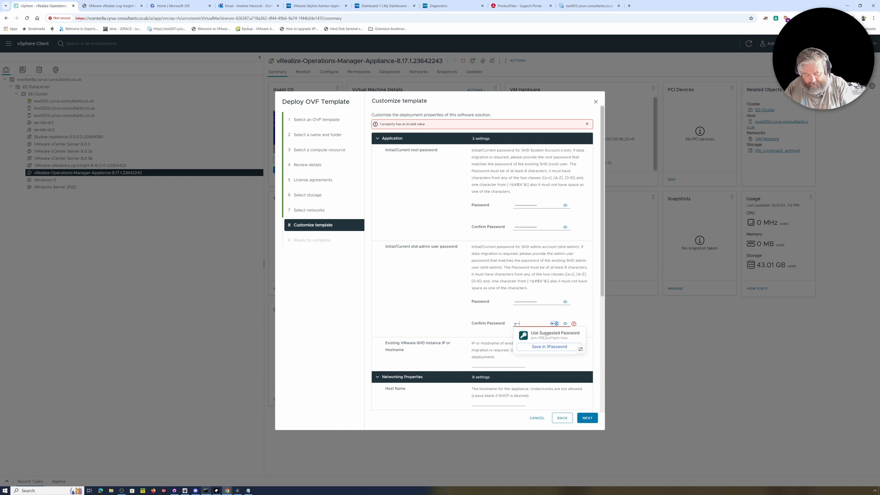
{"action": "type", "text": "••••••••••••••"}
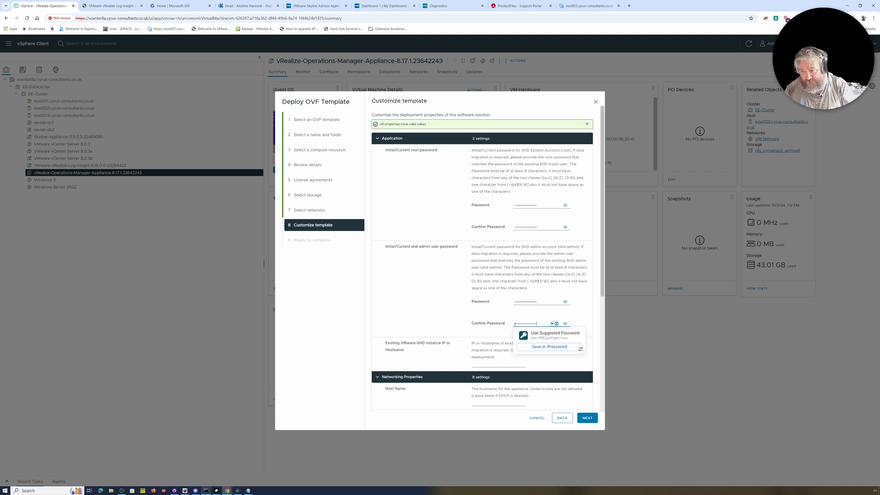
{"action": "left_click", "coordinate": [455, 305]}
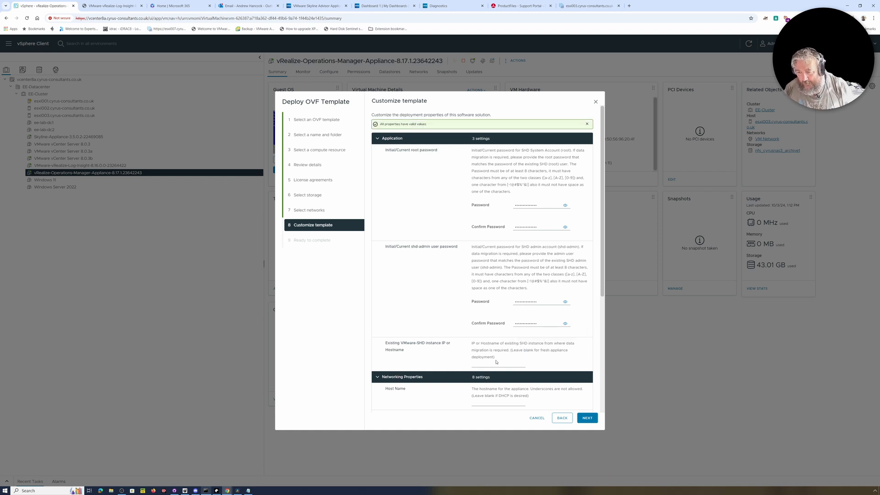
{"action": "scroll", "coordinate": [496, 361], "scroll_direction": "down", "scroll_amount": 2}
Step: Set the appliance host name to shd-diags, clearing it from the existing SHD instance field
{"action": "left_click", "coordinate": [484, 279]}
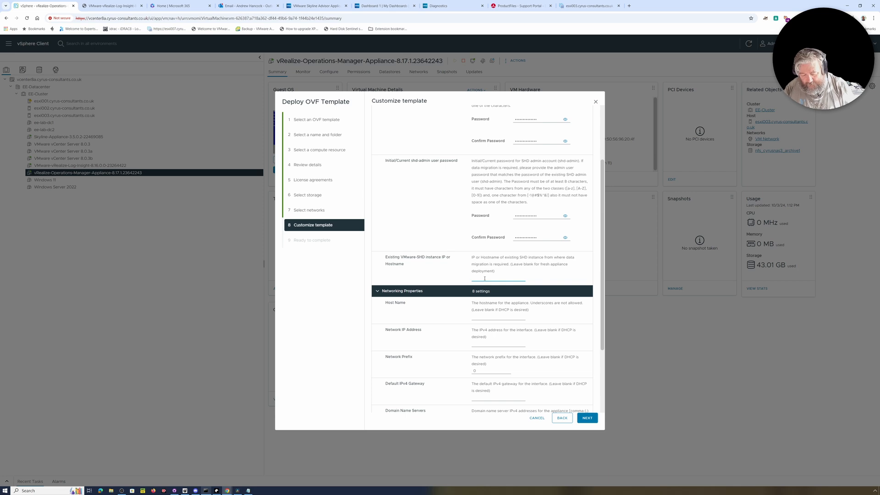
{"action": "type", "text": "shd-diags"}
{"action": "key", "text": "ctrl+a"}
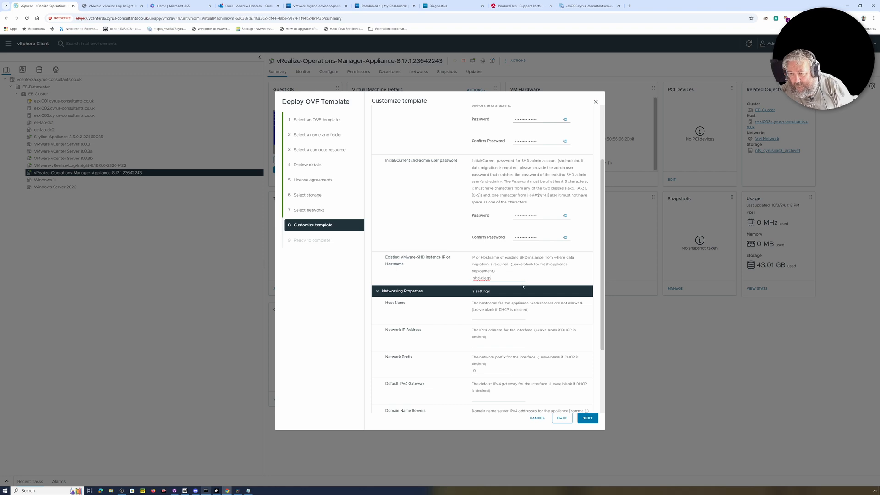
{"action": "left_click_drag", "start_coordinate": [503, 279], "coordinate": [468, 284]}
{"action": "key", "text": "ctrl+c"}
{"action": "key", "text": "BackSpace"}
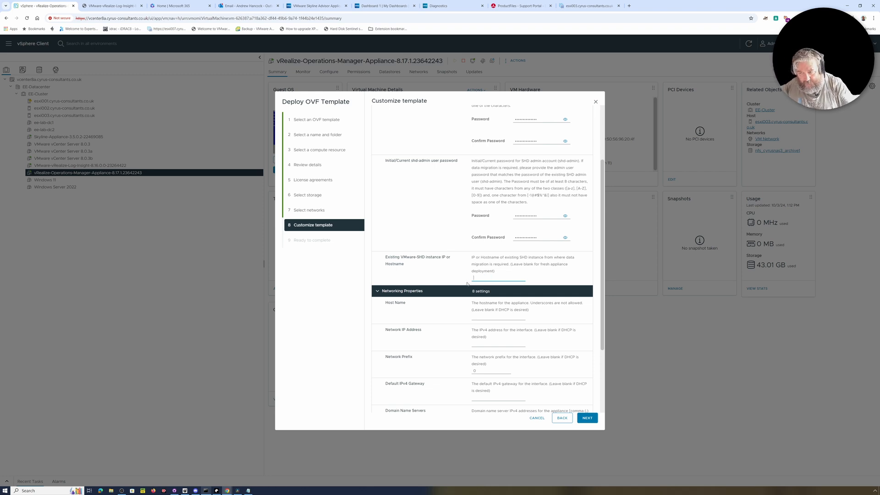
{"action": "left_click", "coordinate": [481, 318]}
{"action": "key", "text": "ctrl+v"}
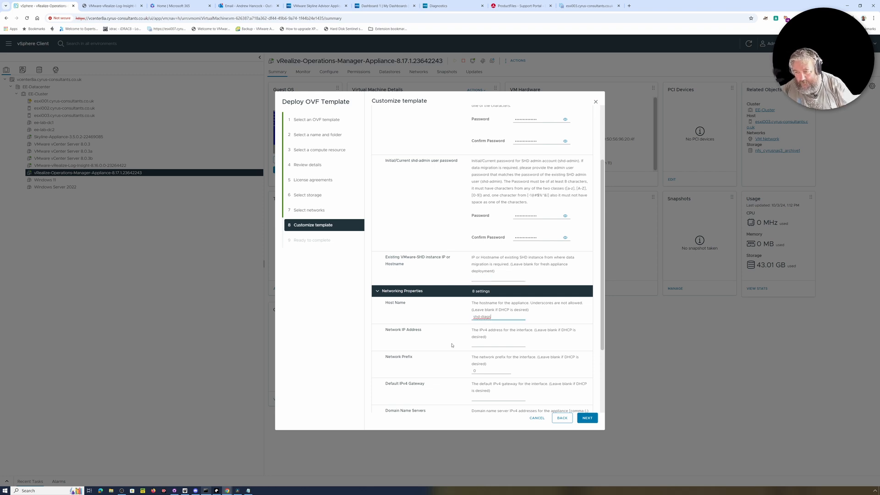
Step: Enter NTP servers 141.245.137.52,141.245.137.54 and finish deploying the appliance
{"action": "scroll", "coordinate": [451, 347], "scroll_direction": "down", "scroll_amount": 3}
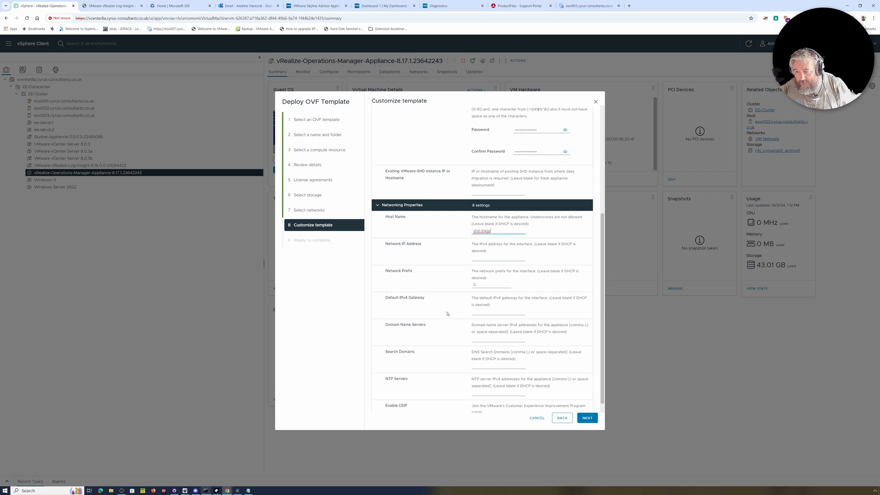
{"action": "scroll", "coordinate": [450, 319], "scroll_direction": "down", "scroll_amount": 1}
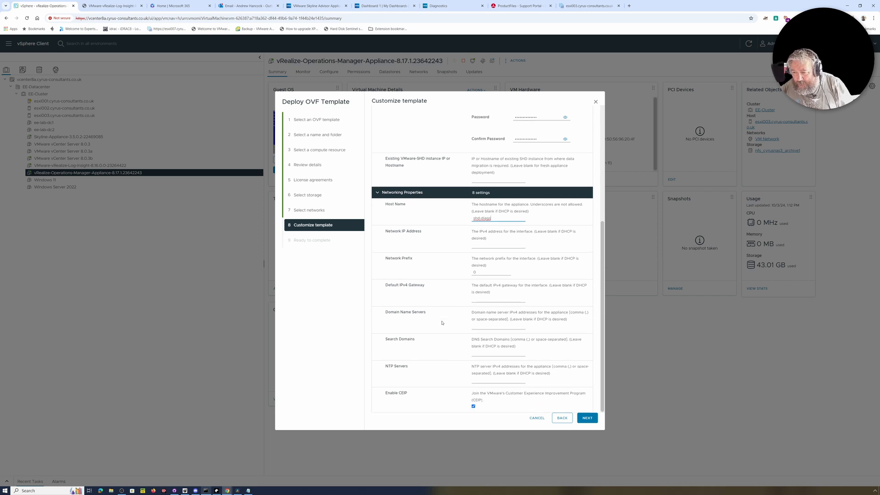
{"action": "left_click", "coordinate": [482, 381]}
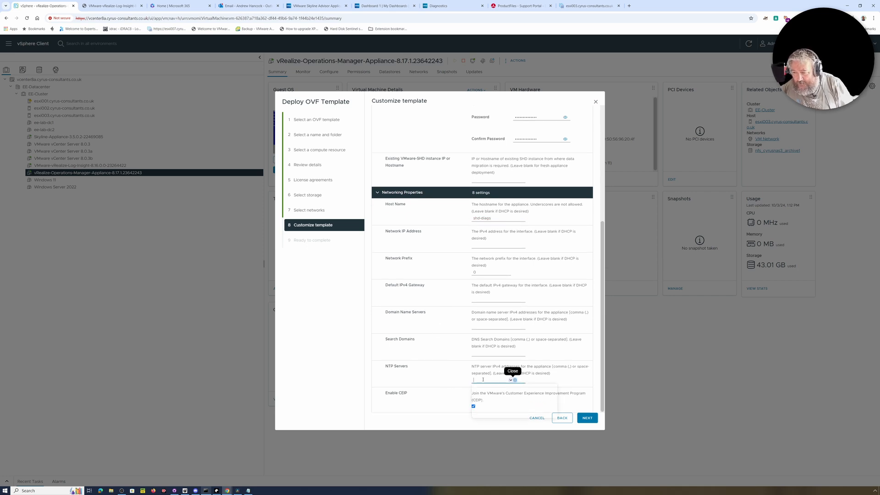
{"action": "type", "text": "141.2"}
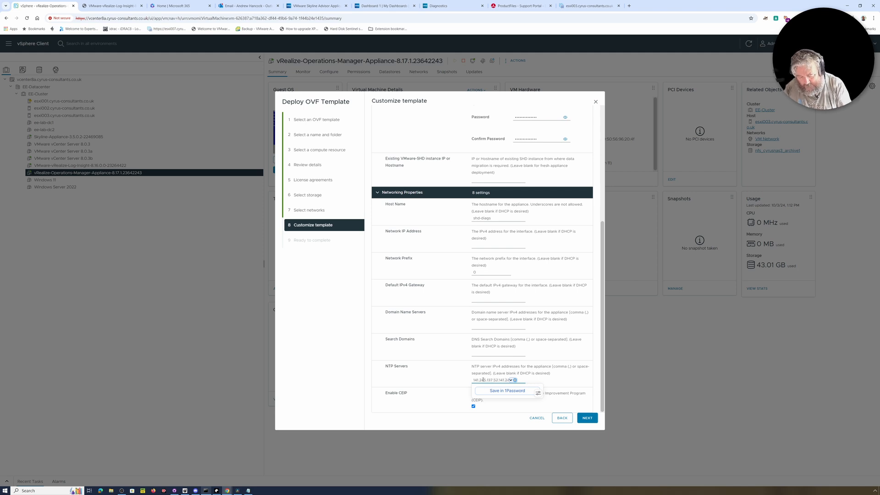
{"action": "type", "text": "45.137.52,141.245.137."}
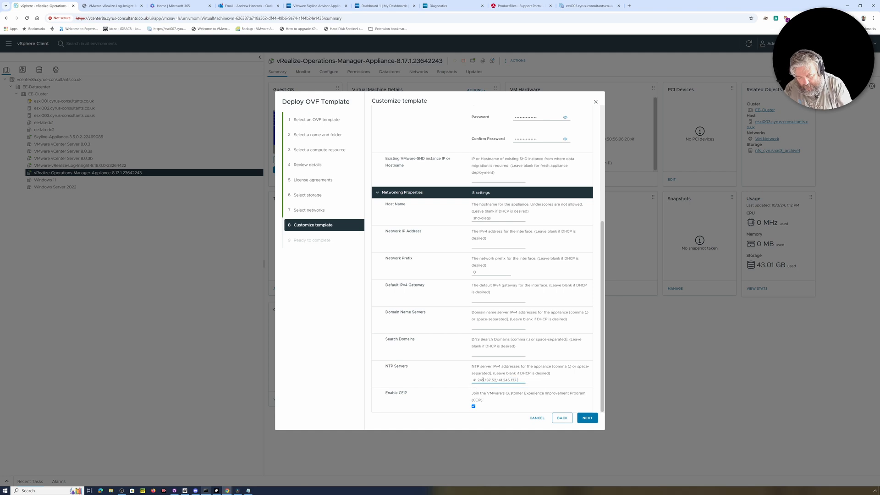
{"action": "type", "text": "54"}
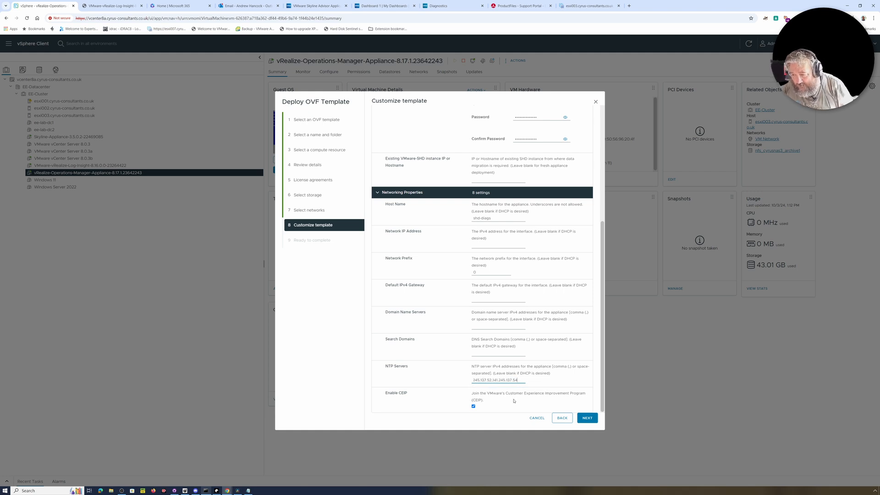
{"action": "left_click", "coordinate": [587, 418]}
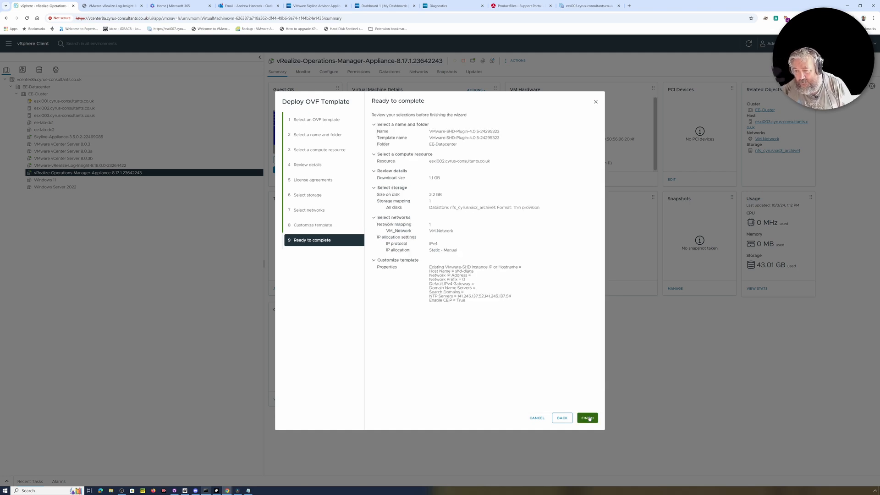
{"action": "left_click", "coordinate": [588, 418]}
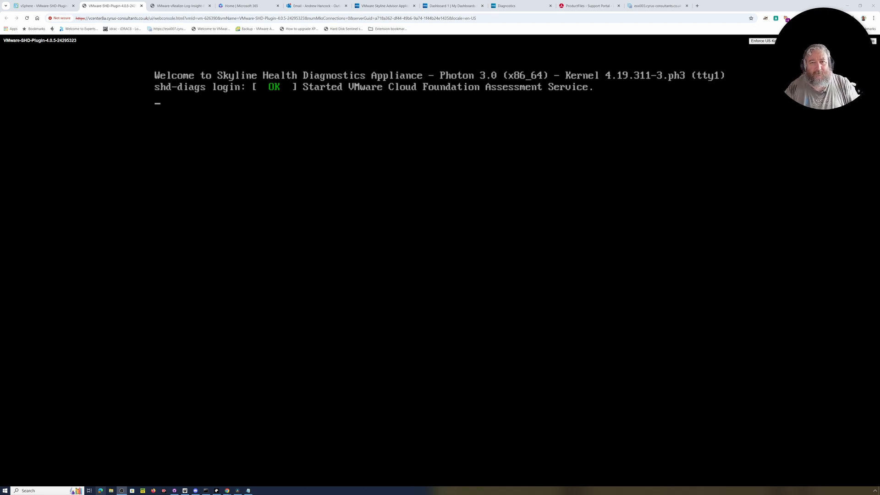
Step: Copy the appliance's IP address 192.168.182.111 from its vSphere summary
{"action": "left_click", "coordinate": [44, 9]}
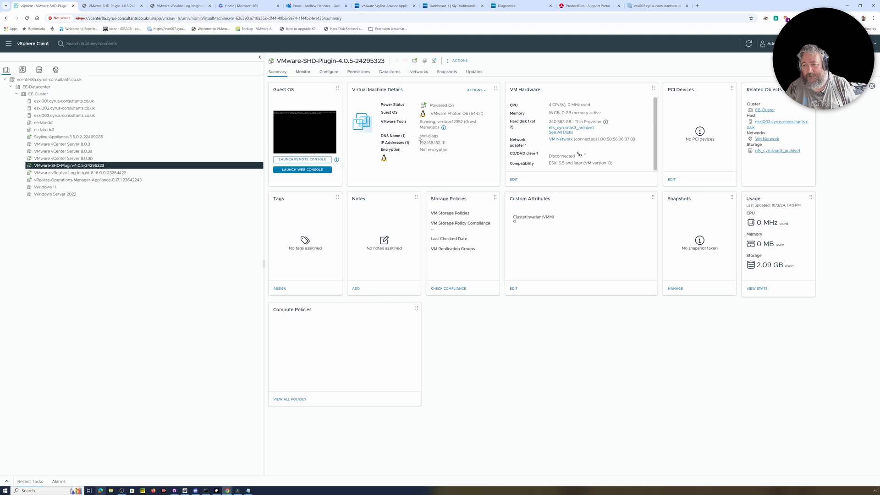
{"action": "left_click_drag", "start_coordinate": [419, 145], "coordinate": [449, 143]}
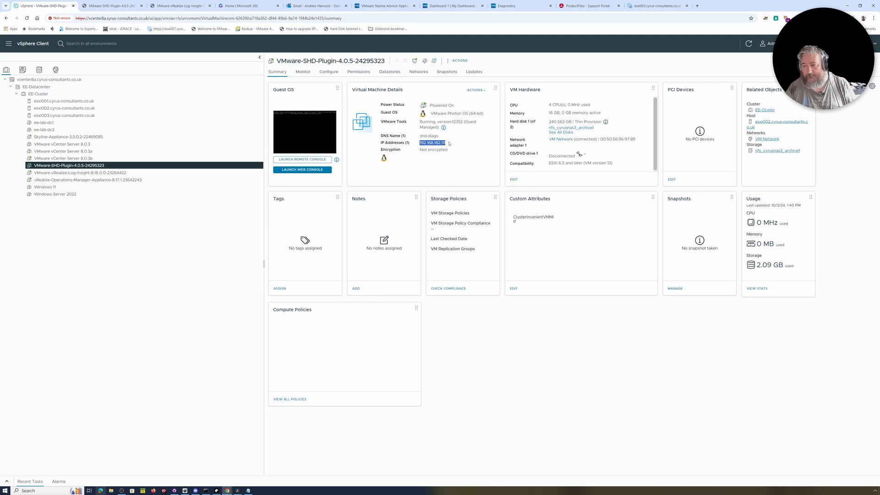
{"action": "right_click", "coordinate": [432, 141]}
{"action": "left_click", "coordinate": [441, 149]}
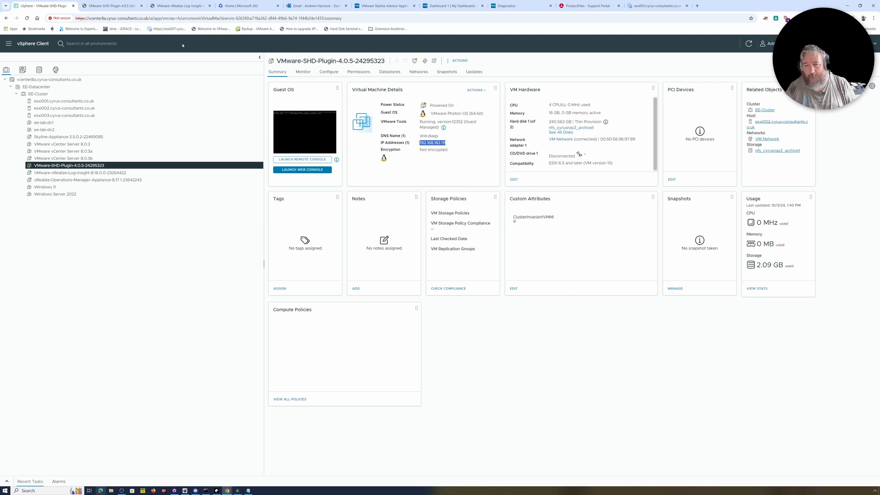
Step: Check the appliance console's boot progress, then switch to Command Prompt
{"action": "left_click", "coordinate": [105, 6]}
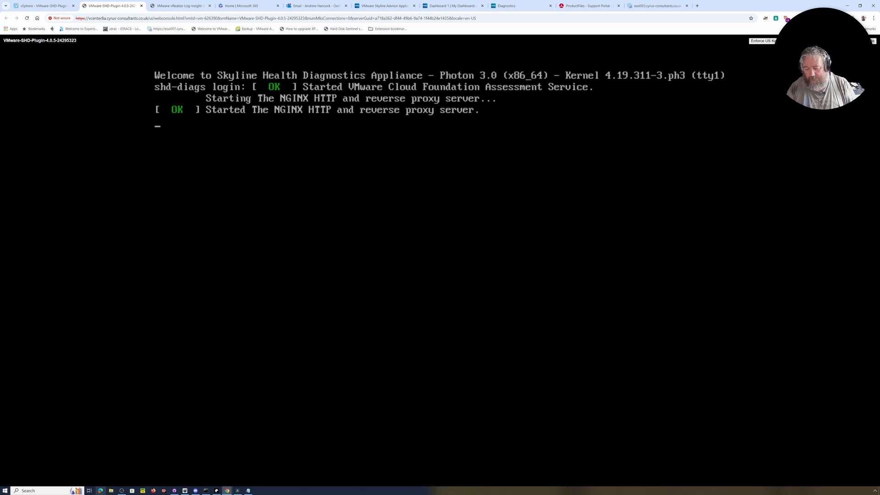
{"action": "key", "text": "Return"}
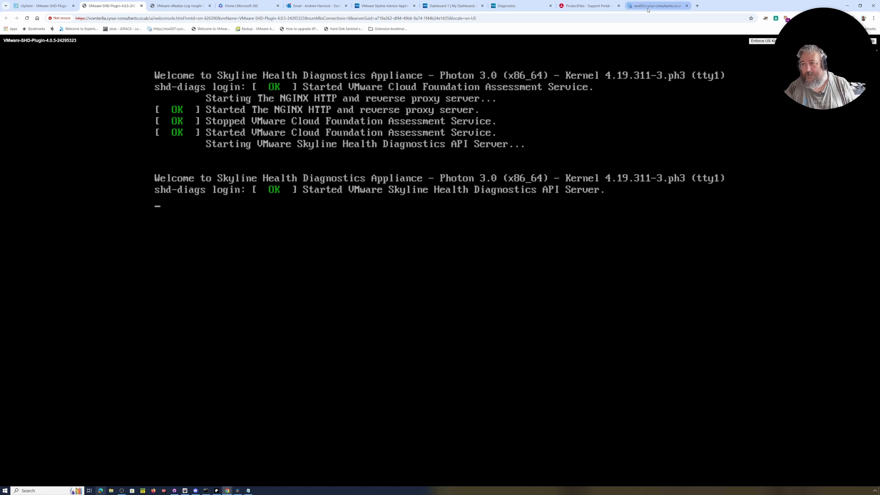
{"action": "key", "text": "Return"}
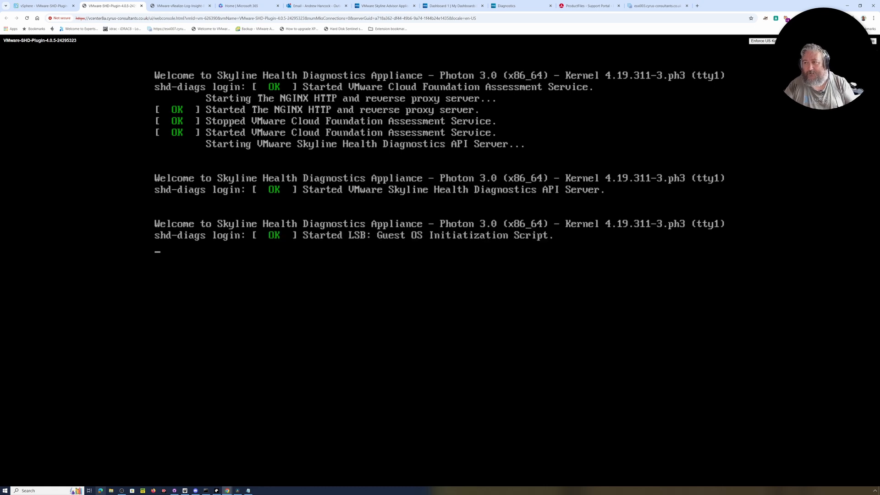
{"action": "left_click", "coordinate": [206, 491]}
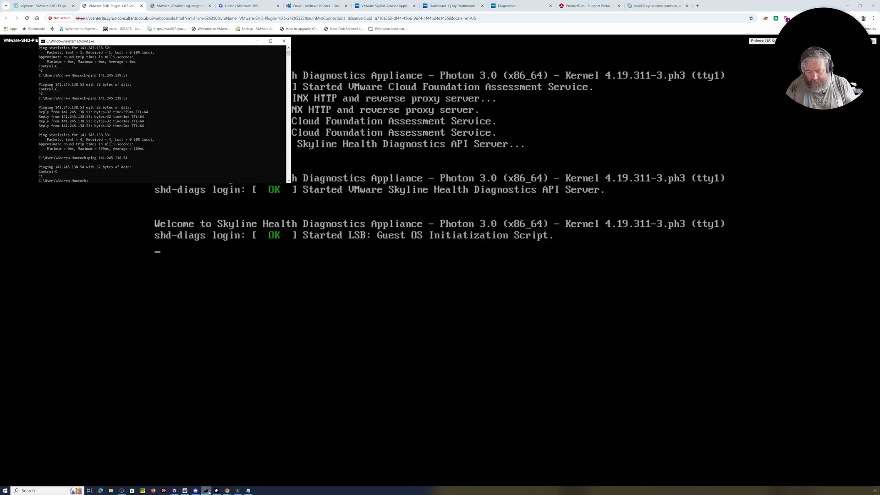
Step: Ping 192.168.182.111 to confirm 0% loss, then open a new Chrome tab
{"action": "key", "text": "ctrl+v"}
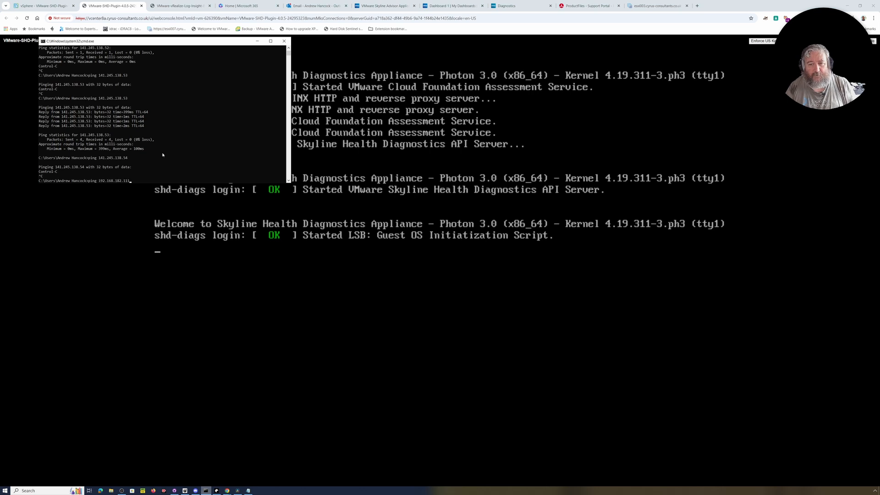
{"action": "key", "text": "Return"}
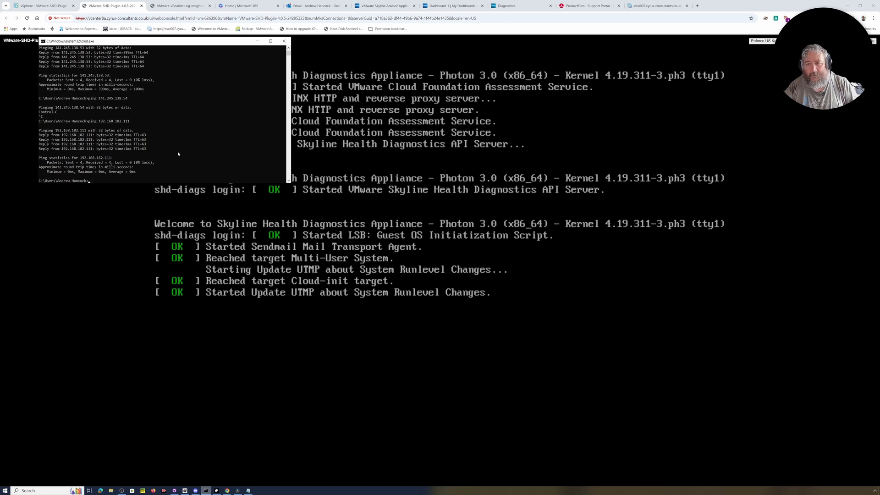
{"action": "left_click", "coordinate": [696, 5]}
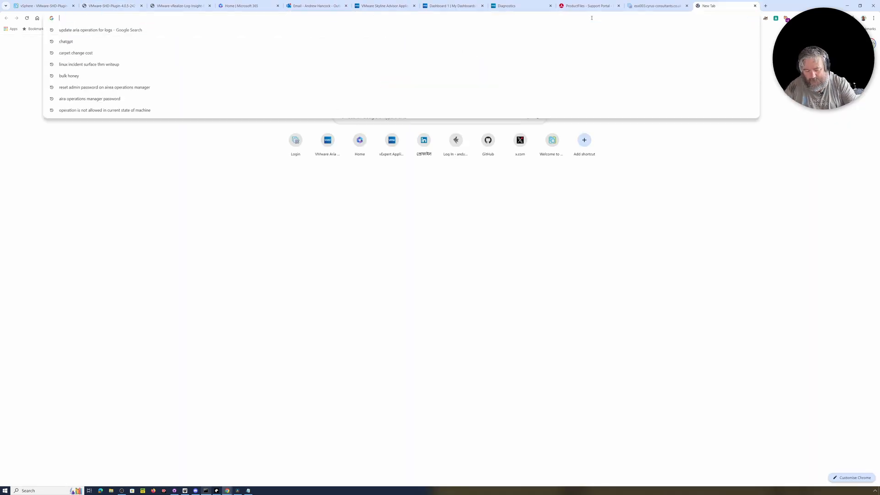
Step: Load 192.168.182.111 in the new tab while watching the appliance console boot
{"action": "key", "text": "ctrl+v"}
{"action": "left_click", "coordinate": [117, 6]}
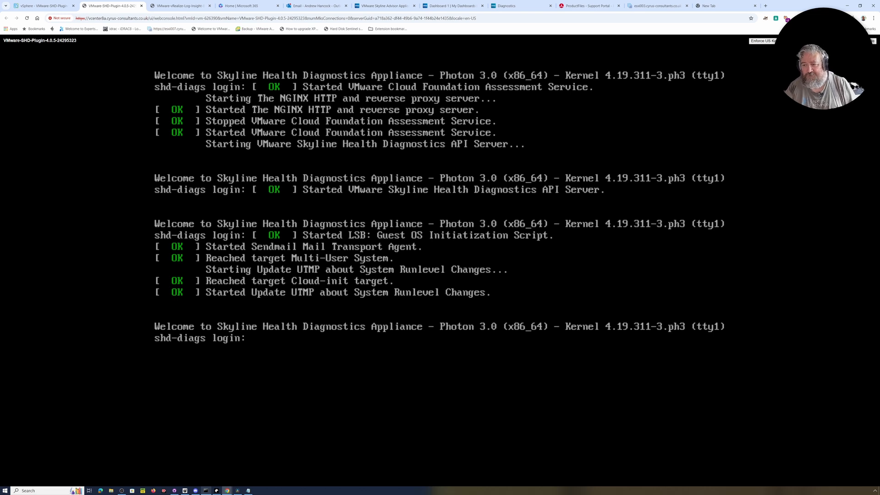
{"action": "left_click", "coordinate": [714, 8]}
{"action": "key", "text": "Return"}
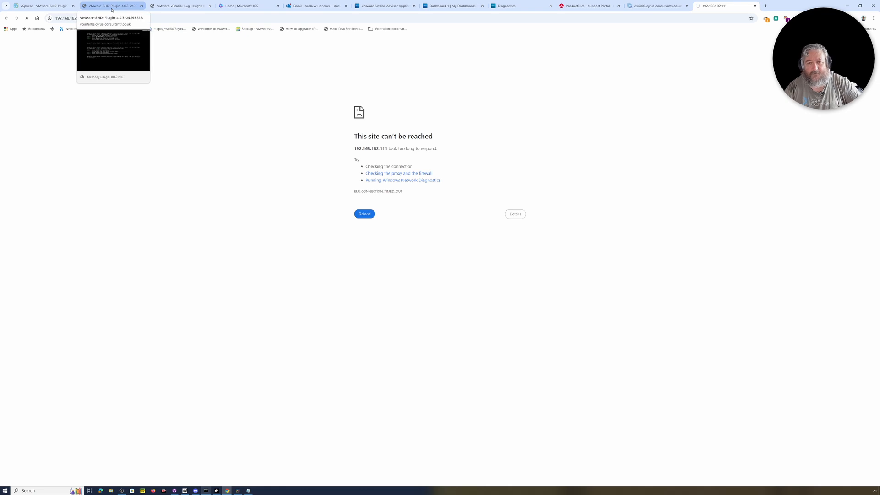
{"action": "left_click", "coordinate": [112, 10]}
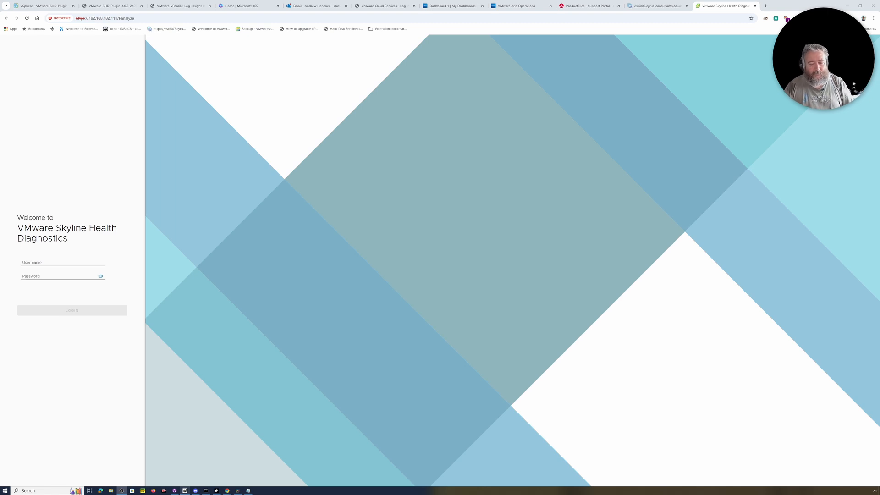
Step: Sign in to Skyline Health Diagnostics as shd-admin with the appliance password
{"action": "left_click", "coordinate": [49, 264]}
{"action": "type", "text": "shd"}
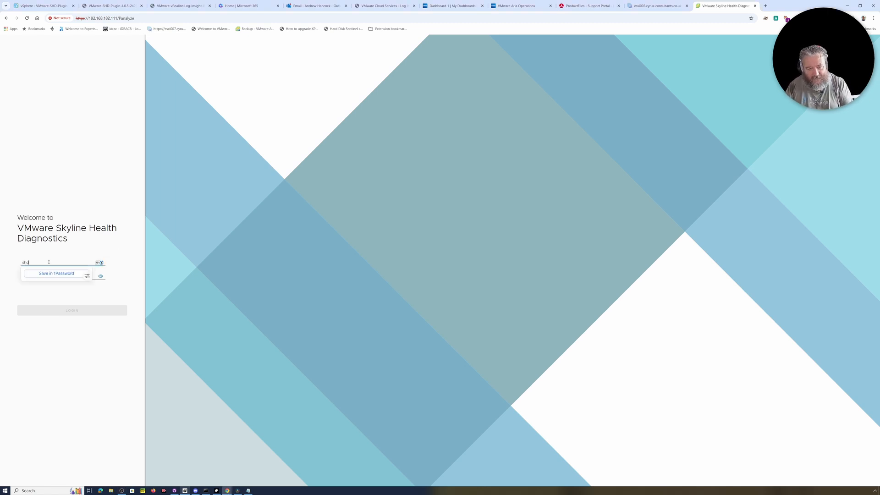
{"action": "type", "text": "-admin"}
{"action": "key", "text": "Tab"}
{"action": "type", "text": "•"}
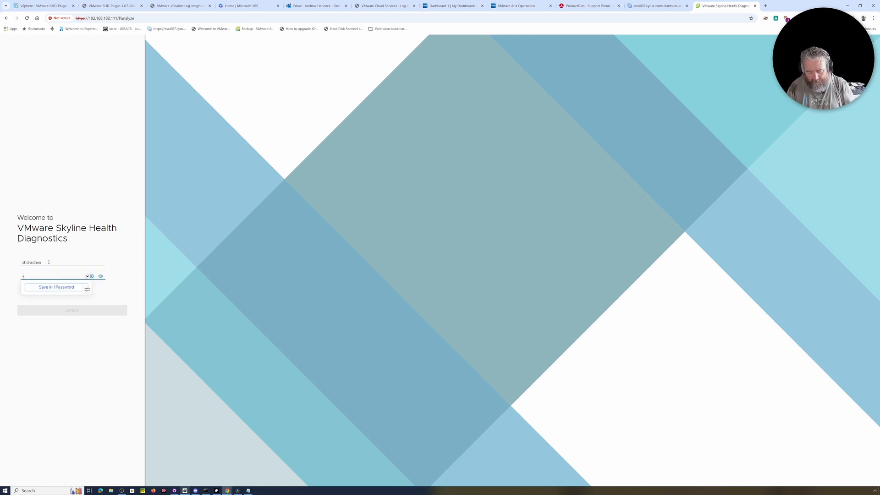
{"action": "type", "text": "••••••••"}
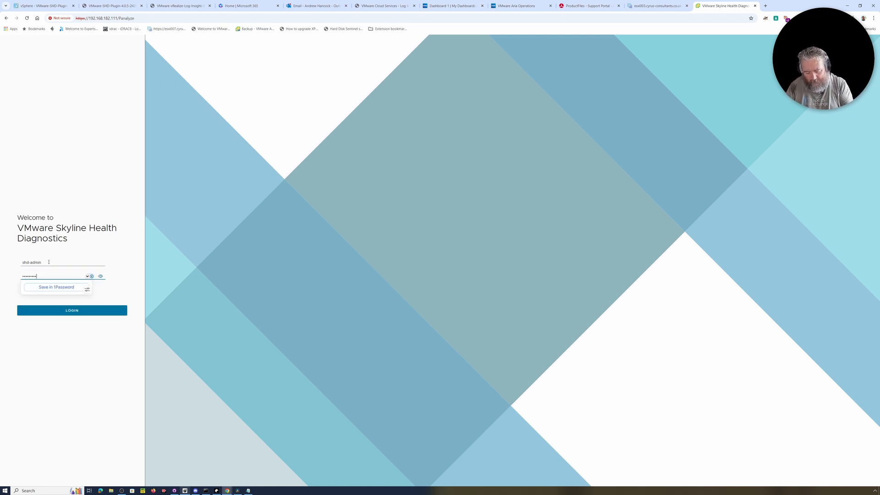
{"action": "left_click", "coordinate": [68, 312]}
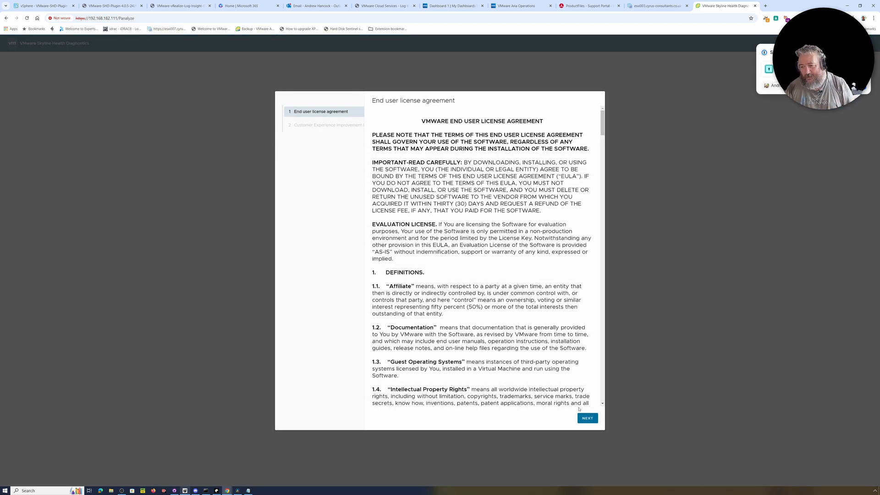
Step: Read through and accept the EULA, then finish the first-run wizard at the CEIP step
{"action": "scroll", "coordinate": [512, 280], "scroll_direction": "down", "scroll_amount": 15}
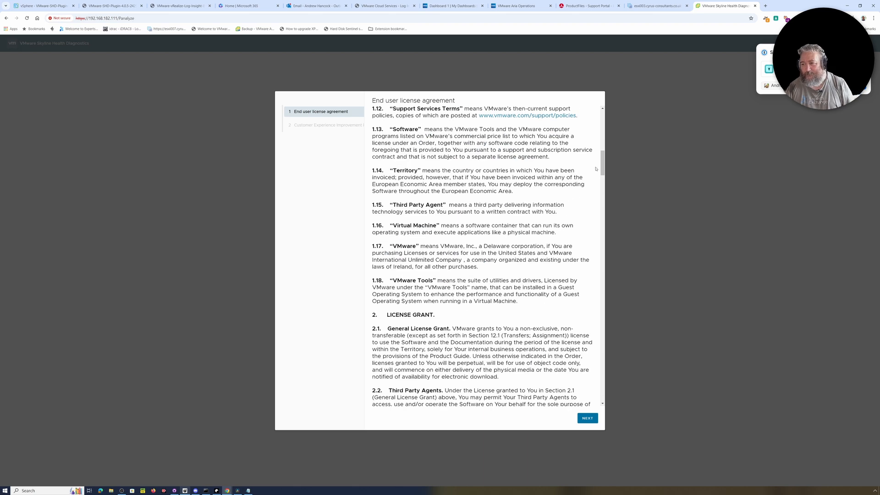
{"action": "left_click_drag", "start_coordinate": [602, 171], "coordinate": [613, 402]}
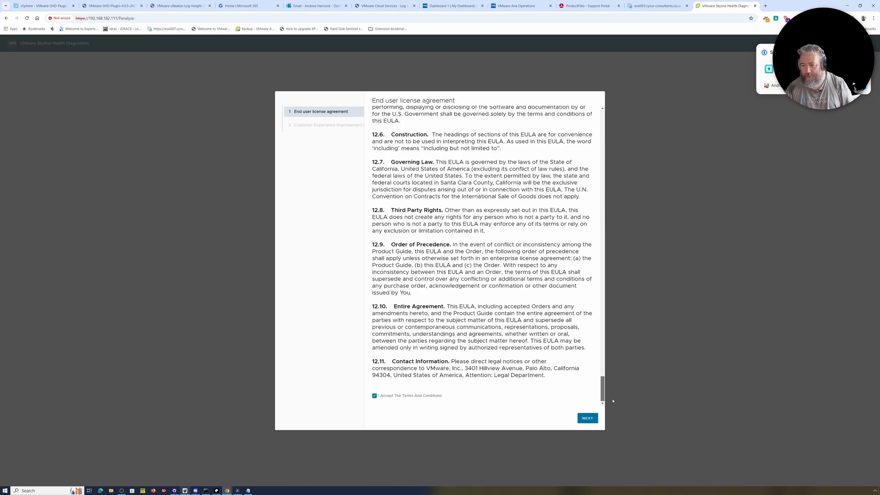
{"action": "scroll", "coordinate": [478, 217], "scroll_direction": "up", "scroll_amount": 3}
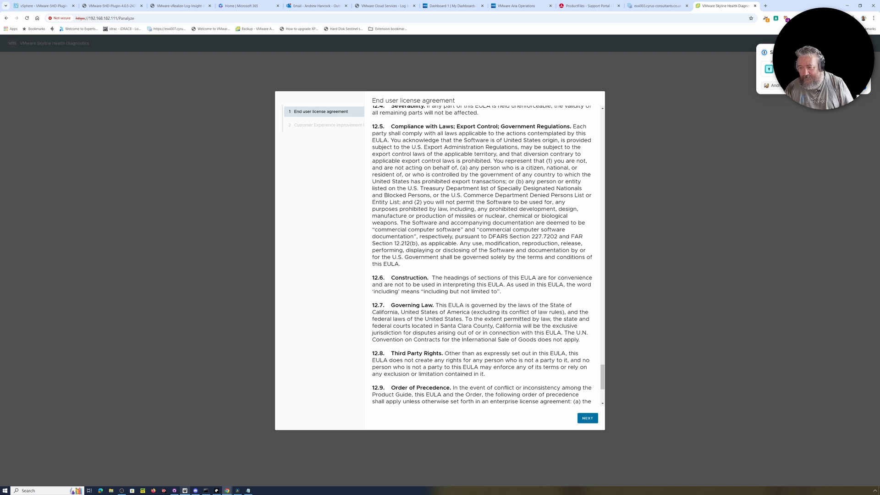
{"action": "scroll", "coordinate": [468, 339], "scroll_direction": "up", "scroll_amount": 2}
{"action": "scroll", "coordinate": [468, 258], "scroll_direction": "up", "scroll_amount": 2}
{"action": "scroll", "coordinate": [468, 257], "scroll_direction": "down", "scroll_amount": 3}
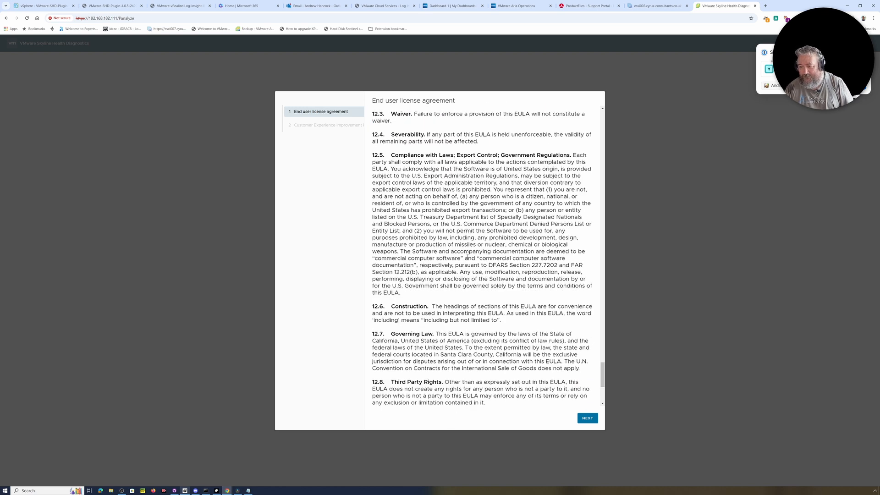
{"action": "left_click", "coordinate": [584, 419]}
{"action": "left_click", "coordinate": [584, 418]}
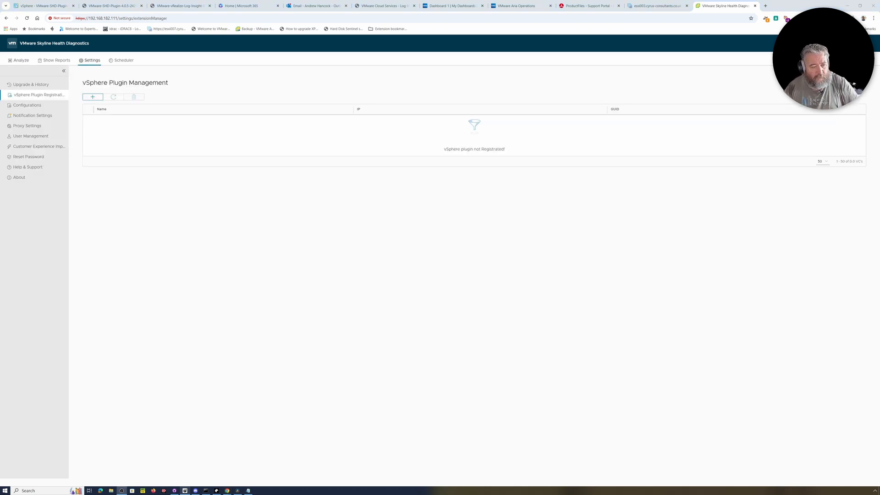
Step: Register the vSphere plugin for target vcemter8a.cyrus-consultants.co.uk with the vsphere.local administrator user
{"action": "left_click", "coordinate": [93, 97]}
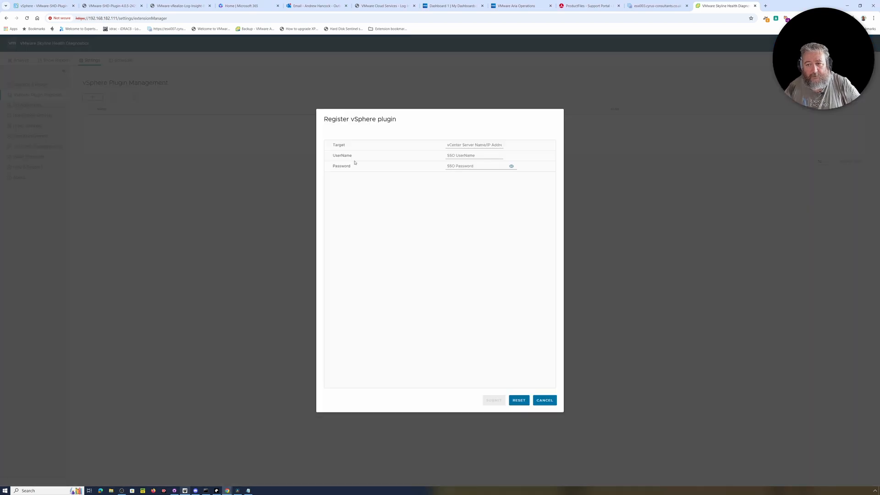
{"action": "left_click", "coordinate": [487, 145]}
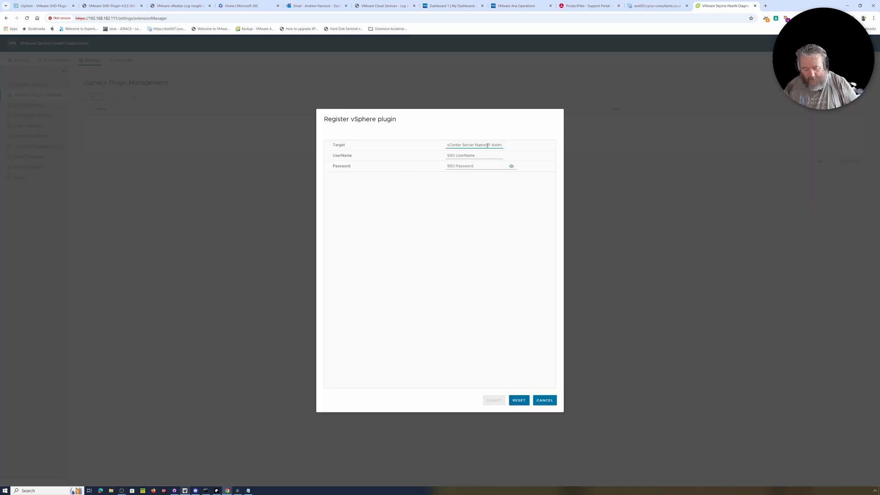
{"action": "type", "text": "vcemter"}
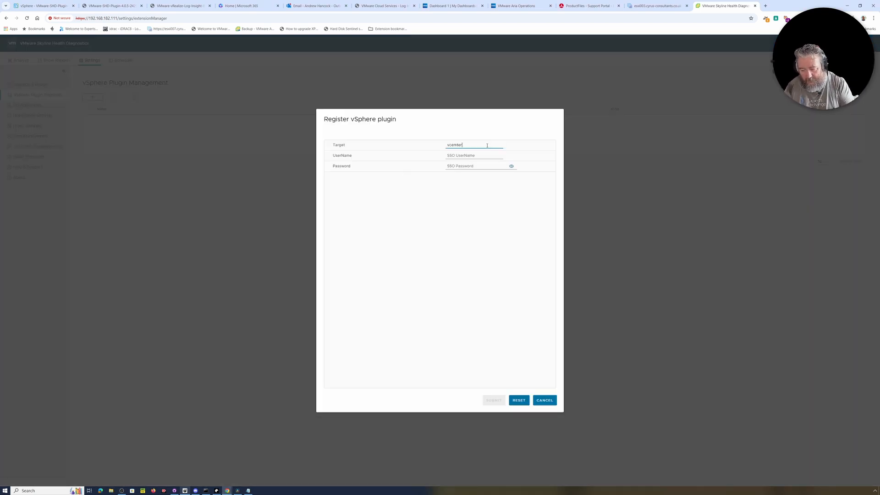
{"action": "type", "text": "8a.cyrus-consultants.co.uk"}
{"action": "key", "text": "Tab"}
{"action": "type", "text": "Ad"}
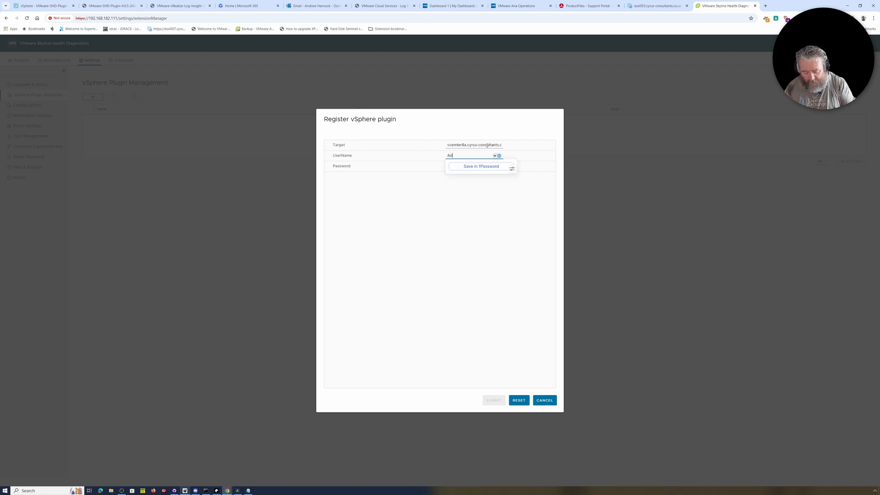
{"action": "type", "text": "ministrator@"}
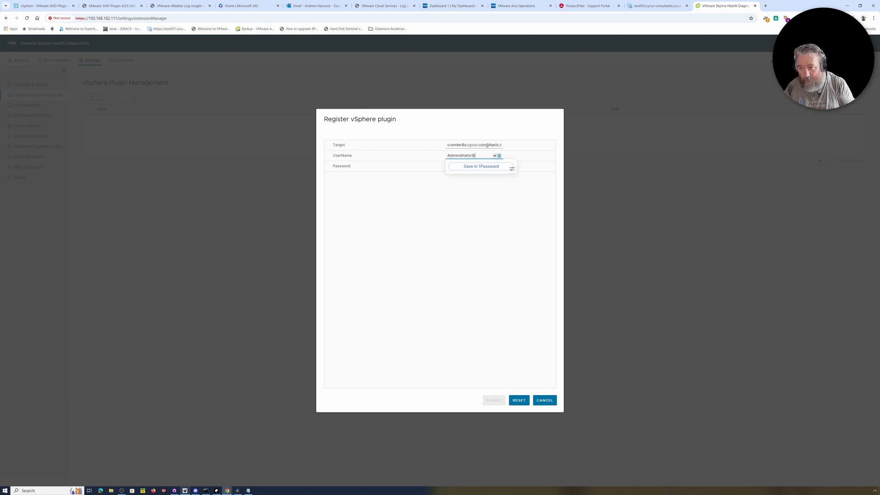
{"action": "type", "text": "vsphere.l"}
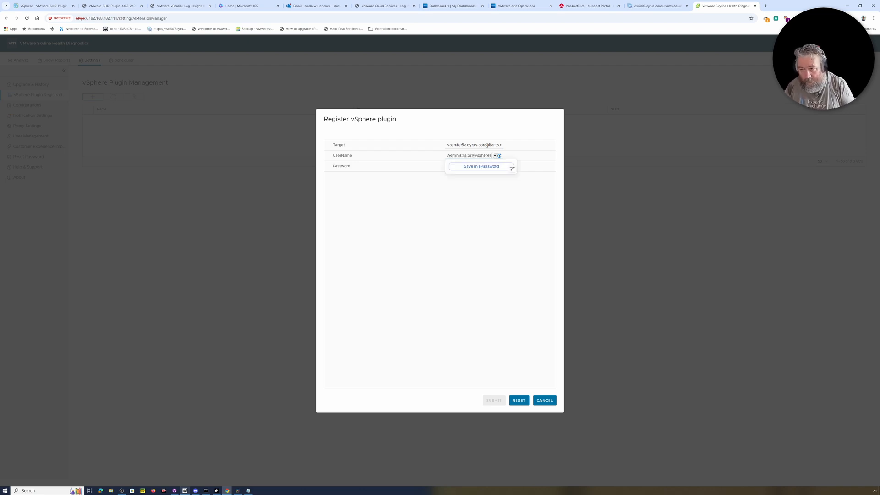
{"action": "type", "text": "ocal"}
{"action": "key", "text": "Tab"}
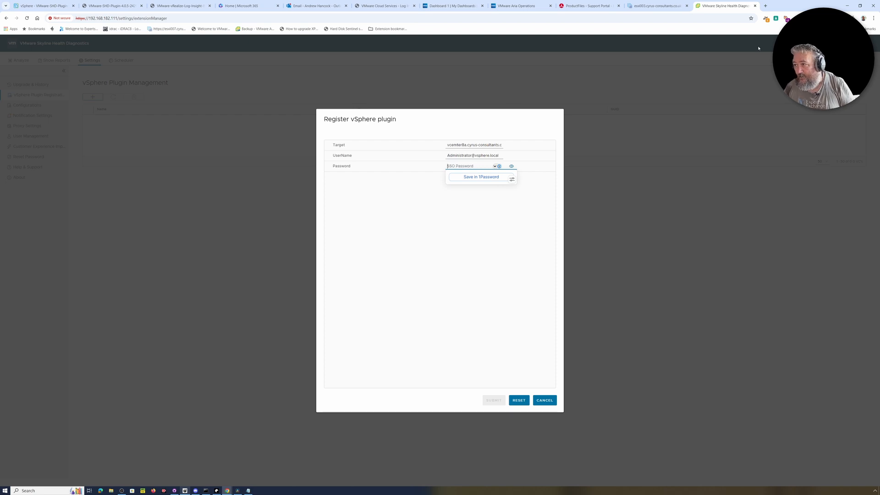
Step: Fill in the vCenter8a password from 1Password and submit the registration
{"action": "left_click", "coordinate": [816, 19]}
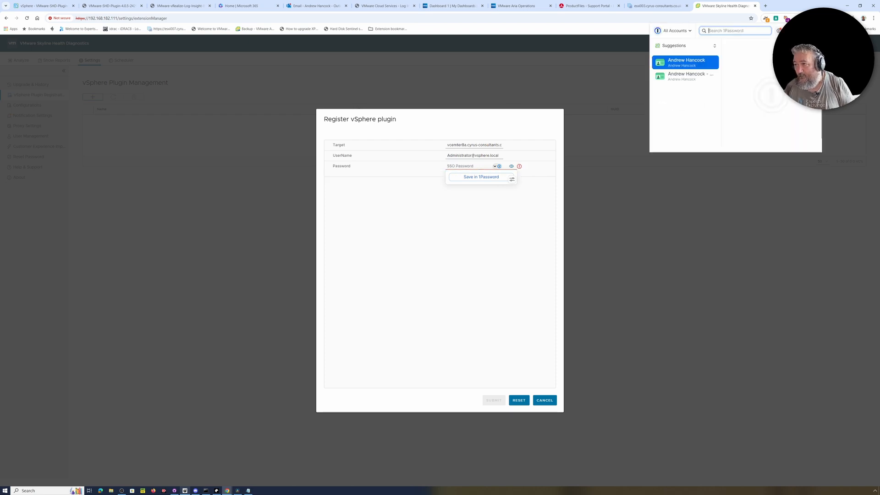
{"action": "type", "text": "ad"}
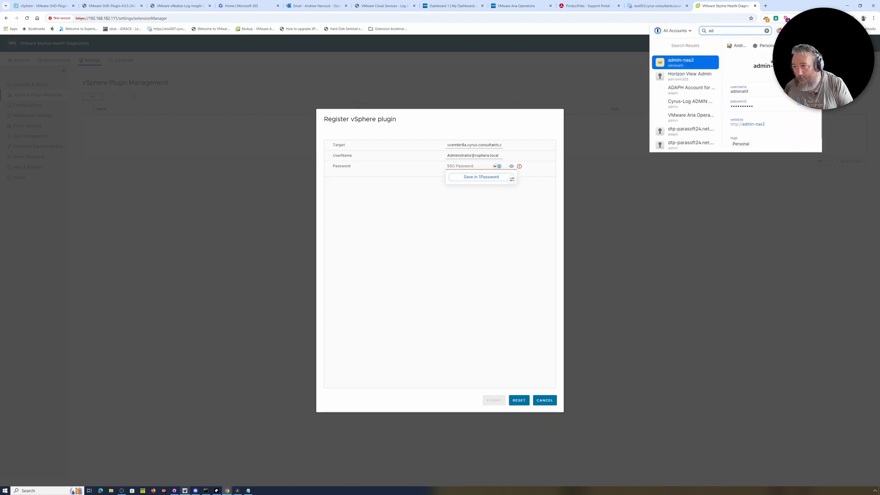
{"action": "type", "text": "m"}
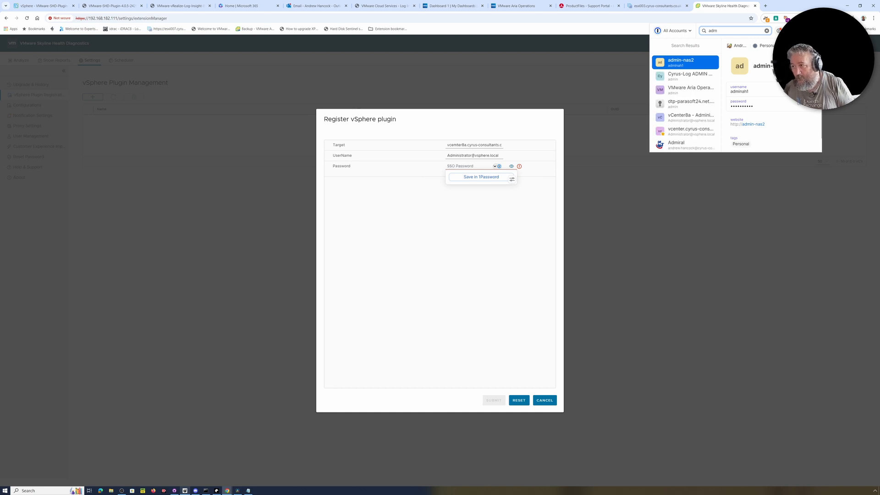
{"action": "left_click", "coordinate": [681, 122]}
{"action": "key", "text": "ctrl+shift+c"}
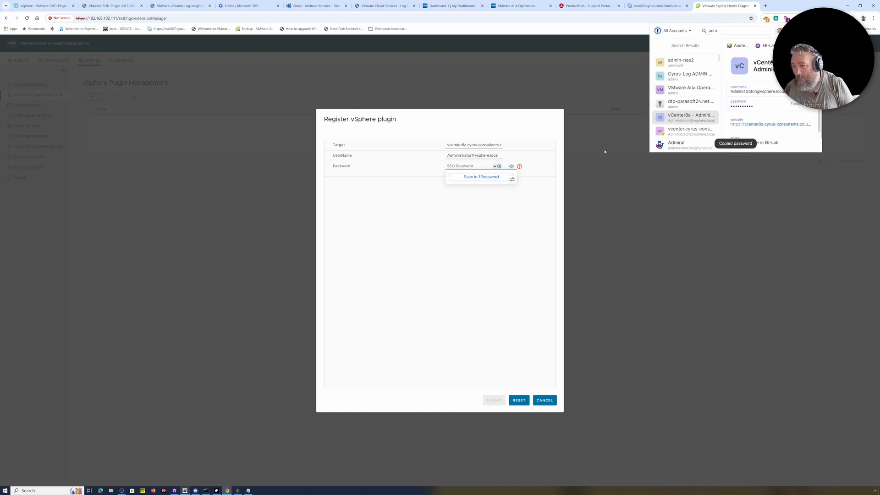
{"action": "left_click", "coordinate": [478, 167]}
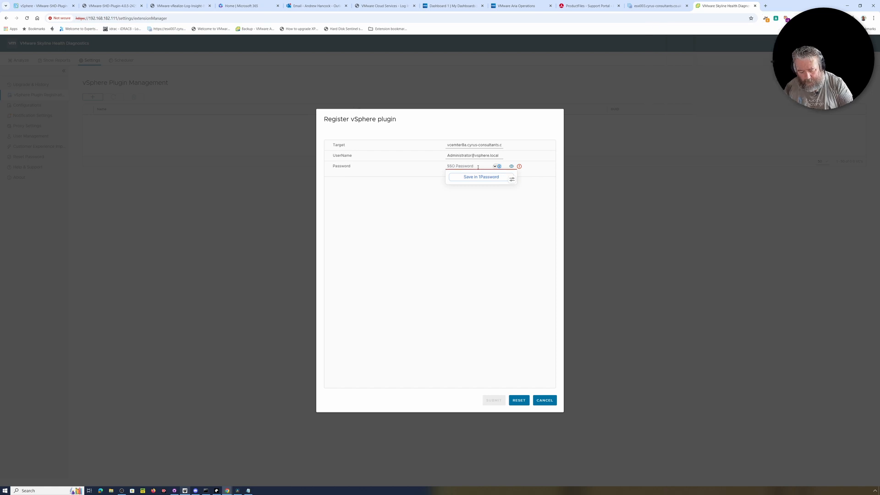
{"action": "key", "text": "ctrl+v"}
{"action": "left_click", "coordinate": [505, 401]}
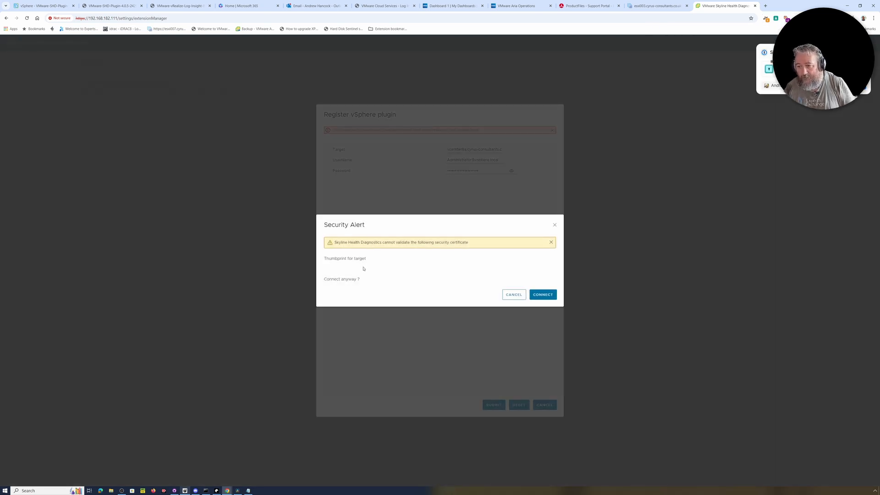
Step: Try connecting past the certificate warning, which fails with an SSL error
{"action": "left_click", "coordinate": [544, 296]}
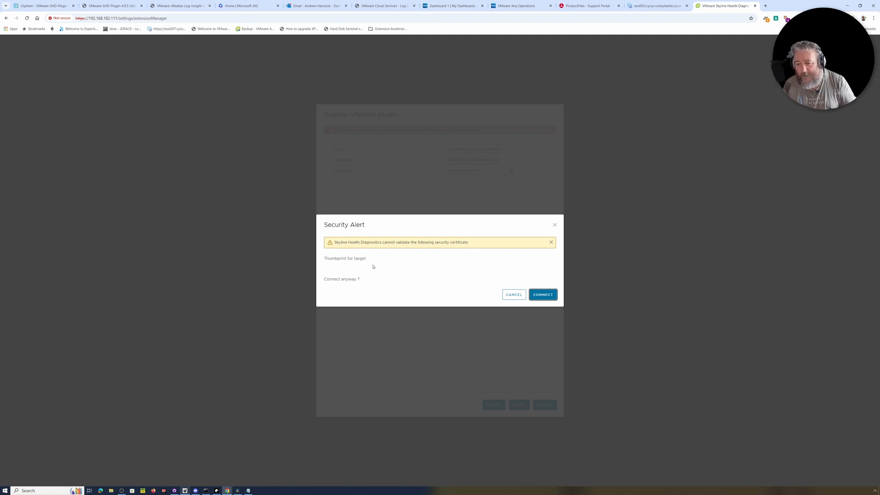
{"action": "left_click", "coordinate": [551, 243]}
{"action": "left_click", "coordinate": [540, 292]}
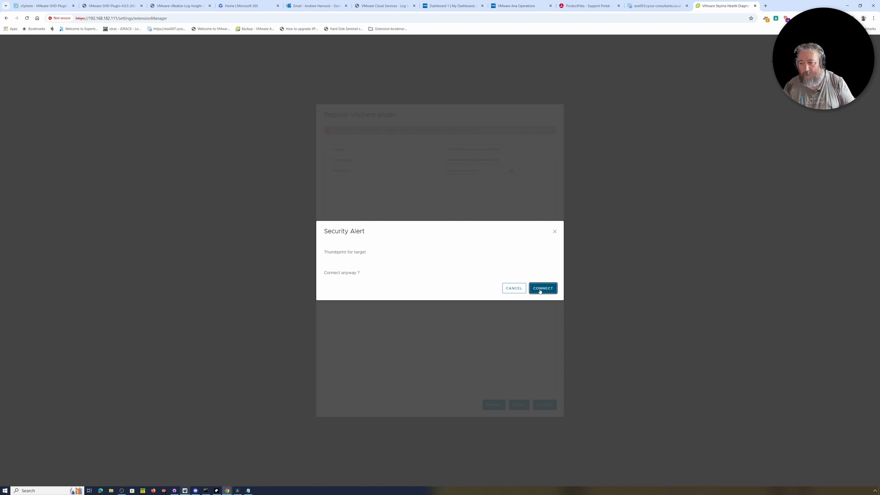
Step: Correct the target to vcenter8a.cyrus-consultants.co.uk, resubmit, and accept the vCenter certificate
{"action": "left_click", "coordinate": [507, 290]}
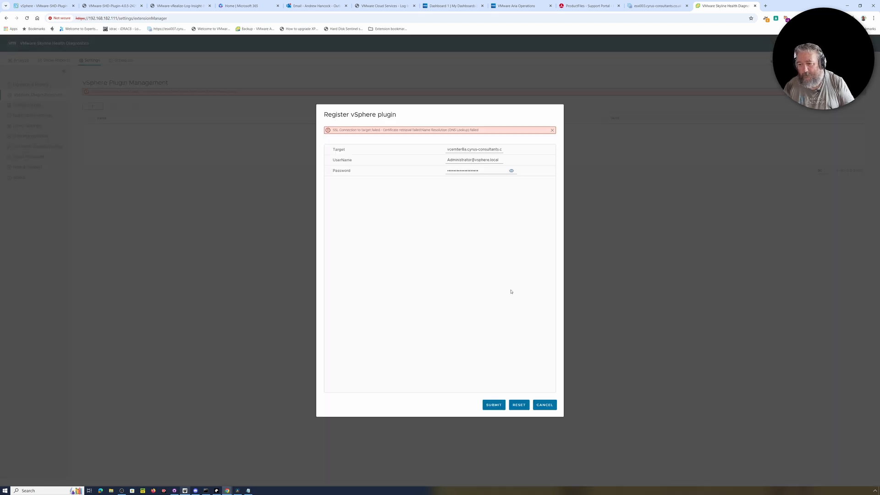
{"action": "left_click", "coordinate": [552, 131]}
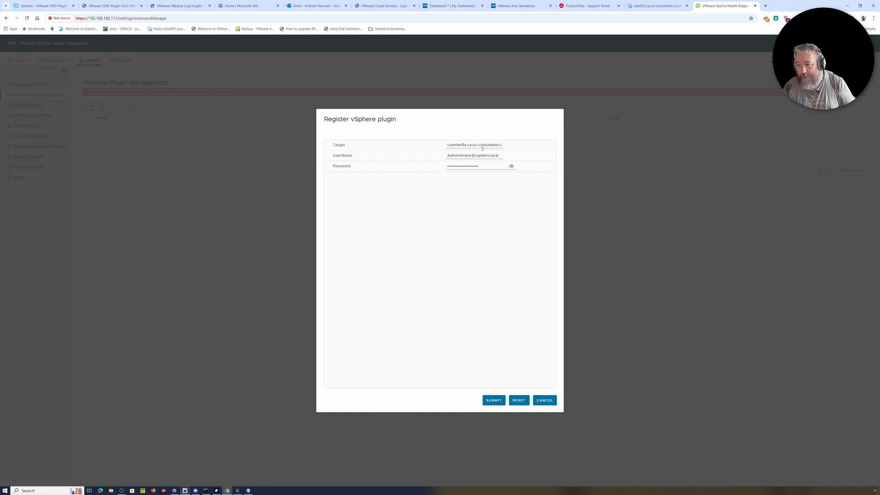
{"action": "left_click", "coordinate": [456, 145]}
{"action": "type", "text": "n"}
{"action": "key", "text": "Right"}
{"action": "key", "text": "Right"}
{"action": "key", "text": "Right"}
{"action": "key", "text": "Right"}
{"action": "key", "text": "Right"}
{"action": "key", "text": "Right"}
{"action": "key", "text": "Right"}
{"action": "key", "text": "Right"}
{"action": "key", "text": "Right"}
{"action": "key", "text": "Right"}
{"action": "key", "text": "Right"}
{"action": "key", "text": "Right"}
{"action": "key", "text": "Right"}
{"action": "key", "text": "Right"}
{"action": "key", "text": "Right"}
{"action": "key", "text": "Right"}
{"action": "key", "text": "Right"}
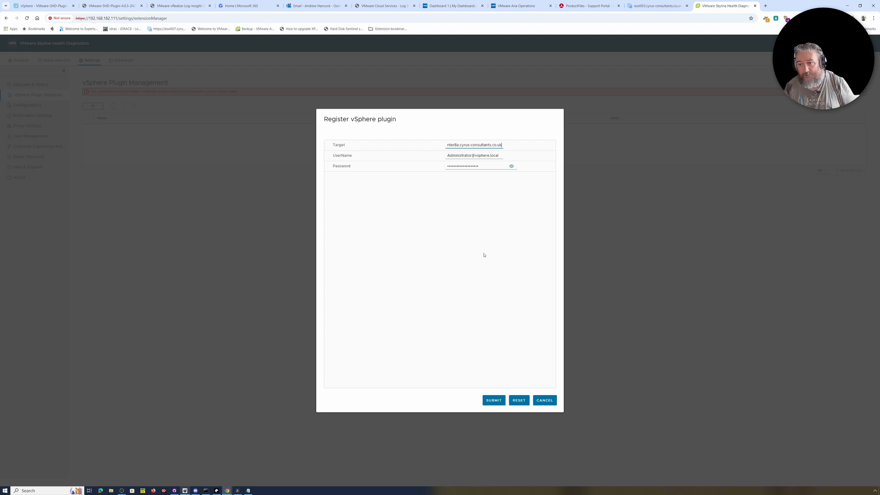
{"action": "left_click", "coordinate": [496, 402]}
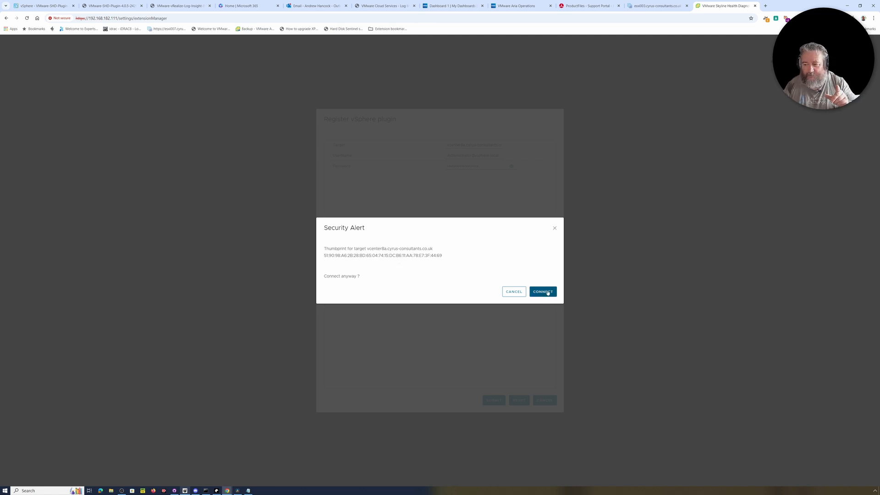
{"action": "left_click", "coordinate": [546, 292]}
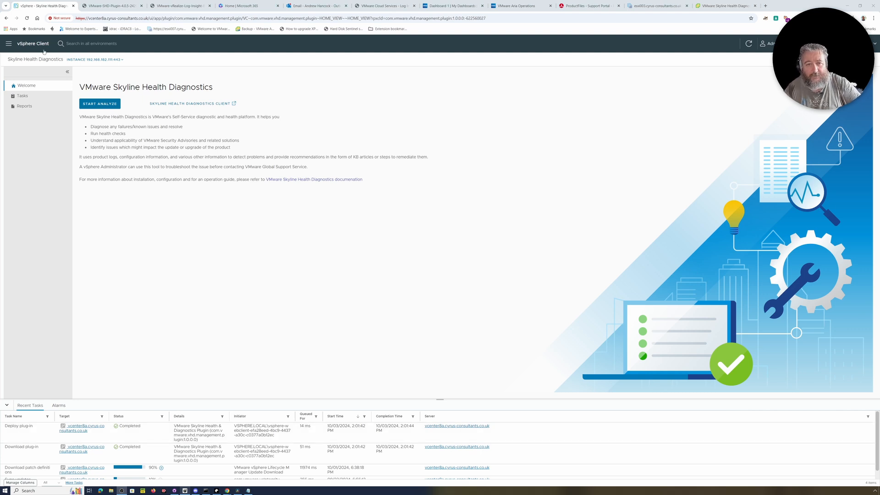
Step: Open the Skyline Health Diagnostics plugin from vSphere Client's Shortcuts page
{"action": "left_click", "coordinate": [9, 45]}
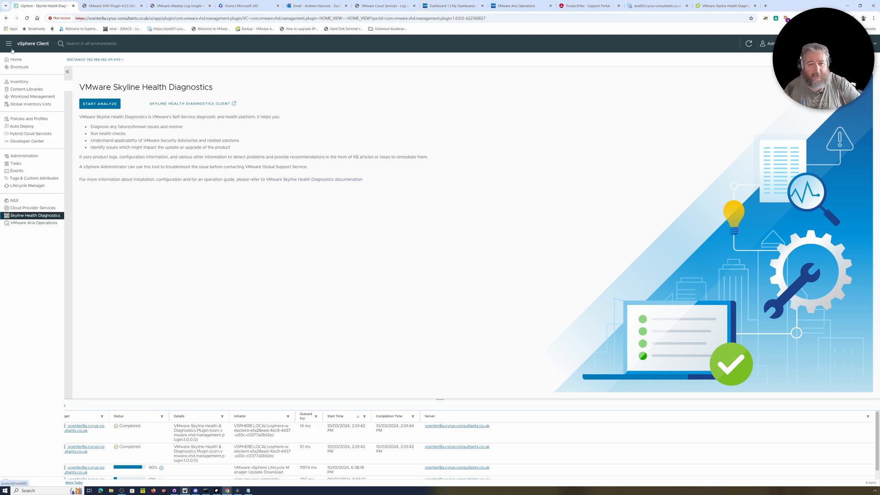
{"action": "left_click", "coordinate": [19, 81]}
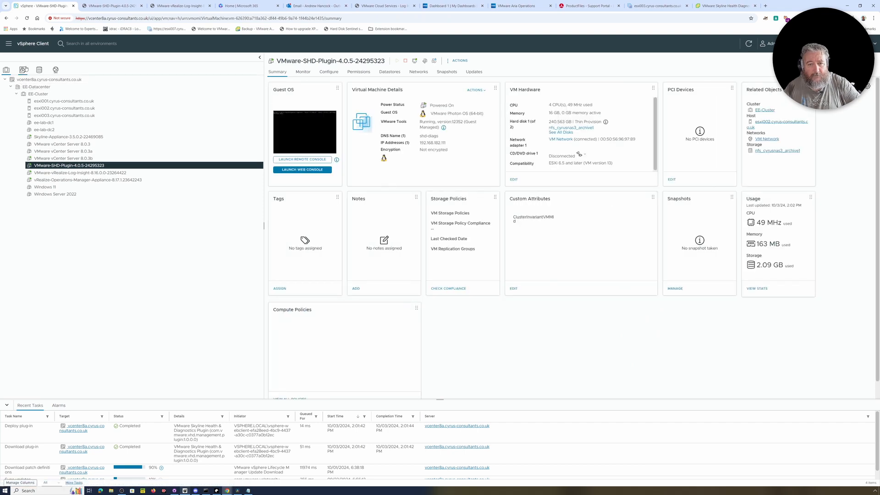
{"action": "left_click", "coordinate": [9, 46]}
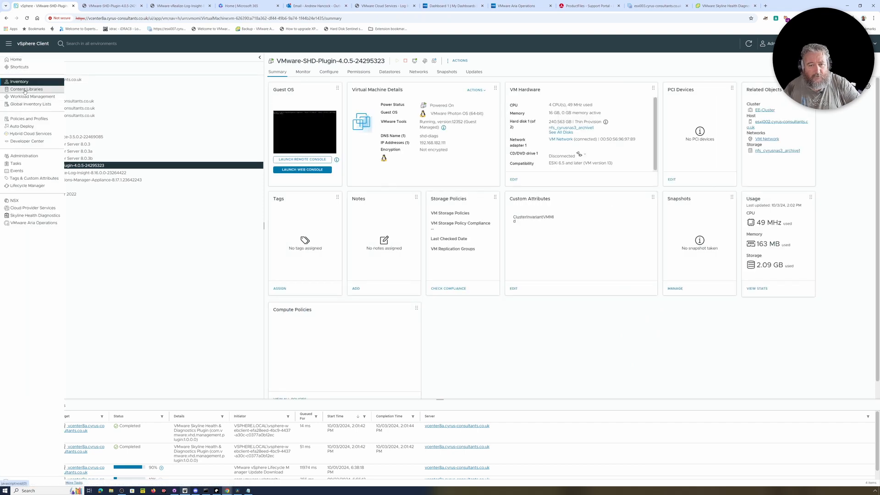
{"action": "left_click", "coordinate": [20, 67]}
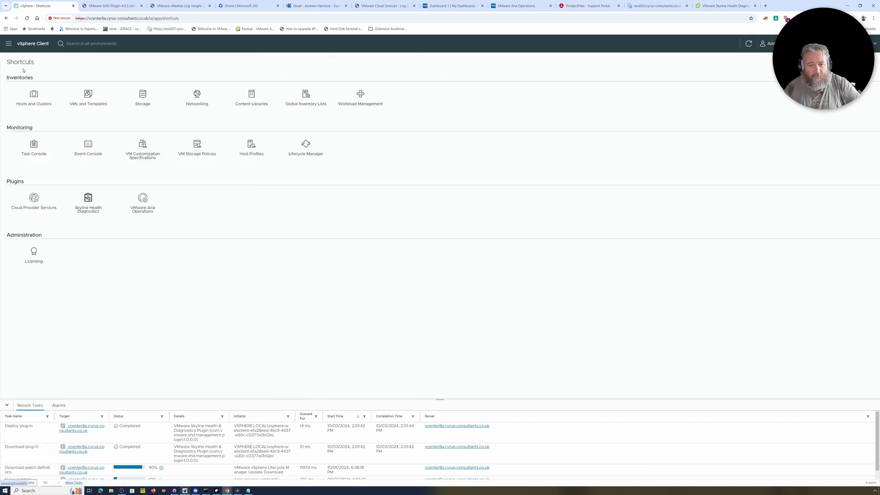
{"action": "left_click", "coordinate": [88, 211]}
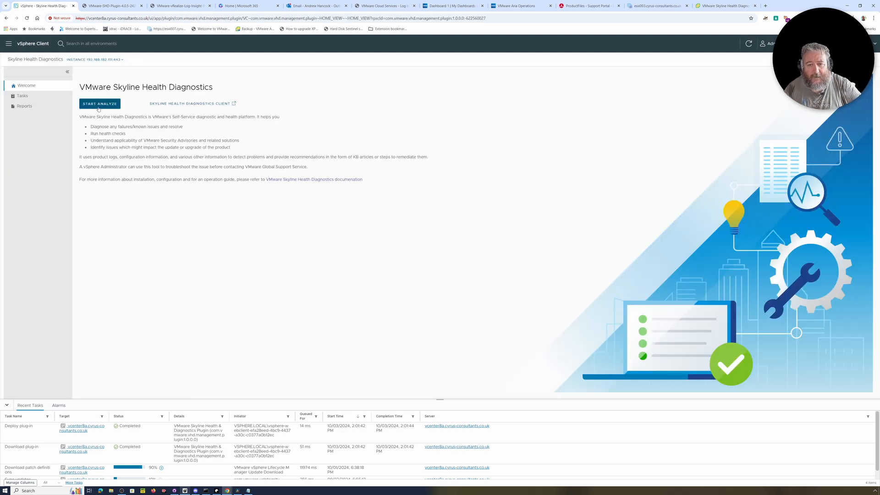
Step: Start an analysis and check the plugin registration on the appliance tab
{"action": "left_click", "coordinate": [98, 106]}
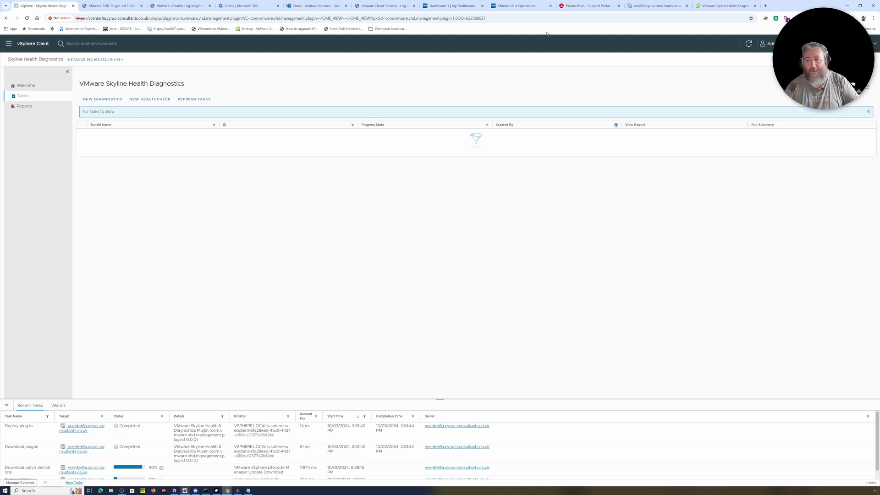
{"action": "left_click", "coordinate": [697, 6]}
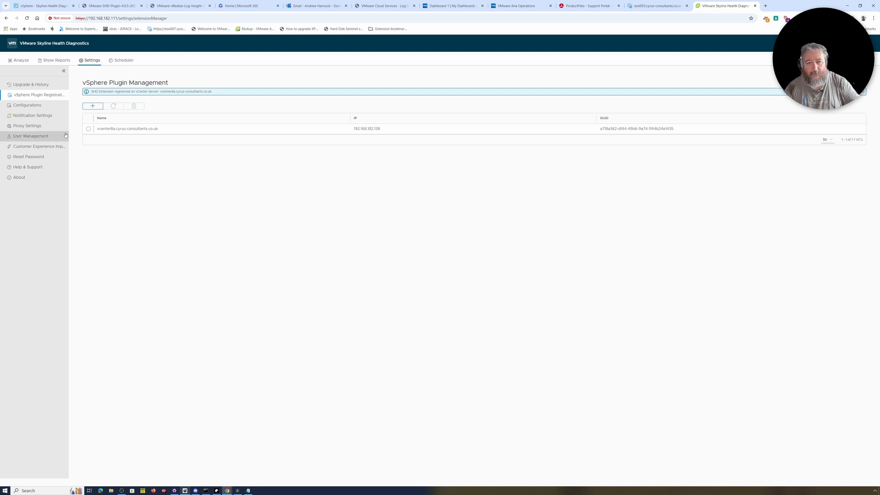
{"action": "key", "text": "ctrl+1"}
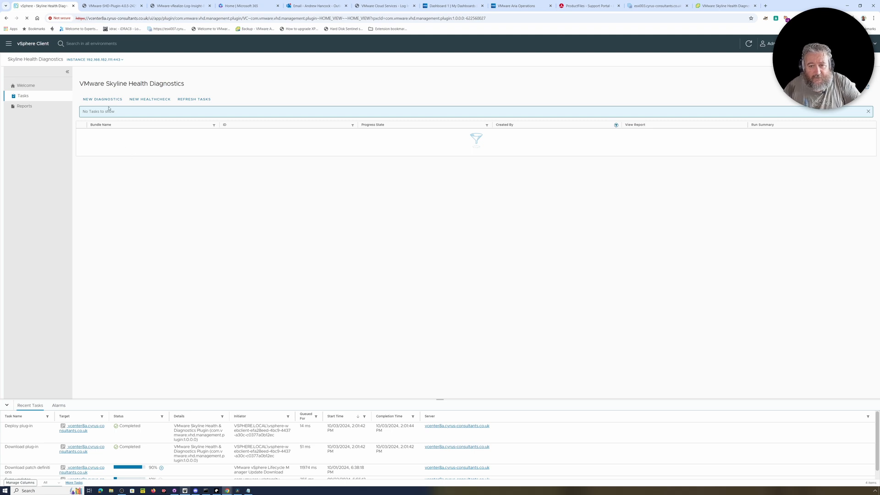
Step: Start a new health check with the vSAN Cluster Health Check, targeting vcenter8a and EE-Datacenter
{"action": "left_click", "coordinate": [149, 99]}
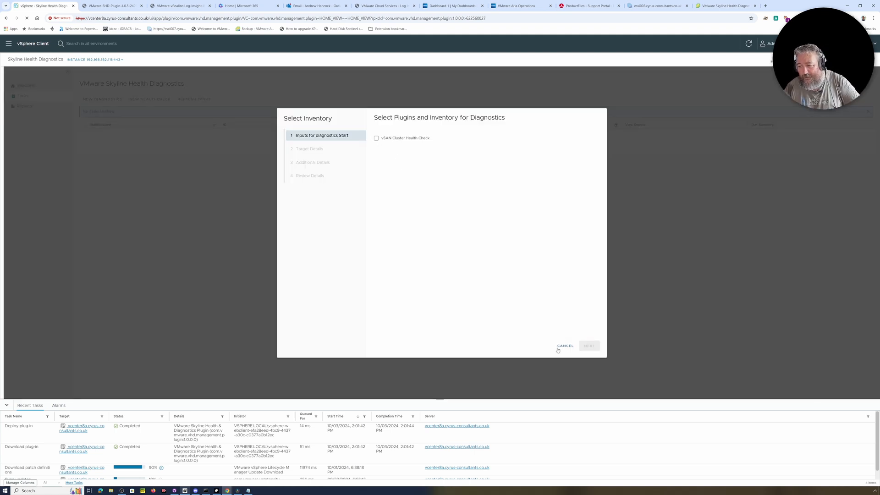
{"action": "left_click", "coordinate": [376, 138]}
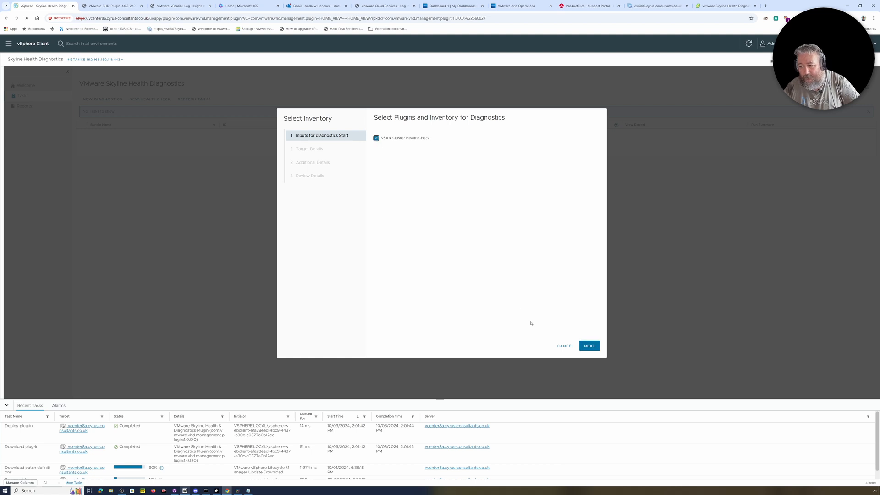
{"action": "left_click", "coordinate": [591, 347]}
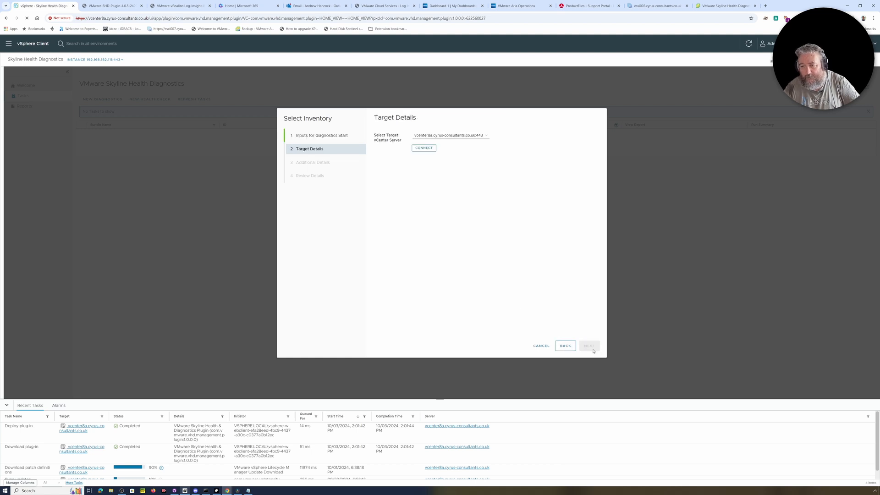
{"action": "left_click", "coordinate": [566, 346]}
{"action": "left_click", "coordinate": [377, 138]}
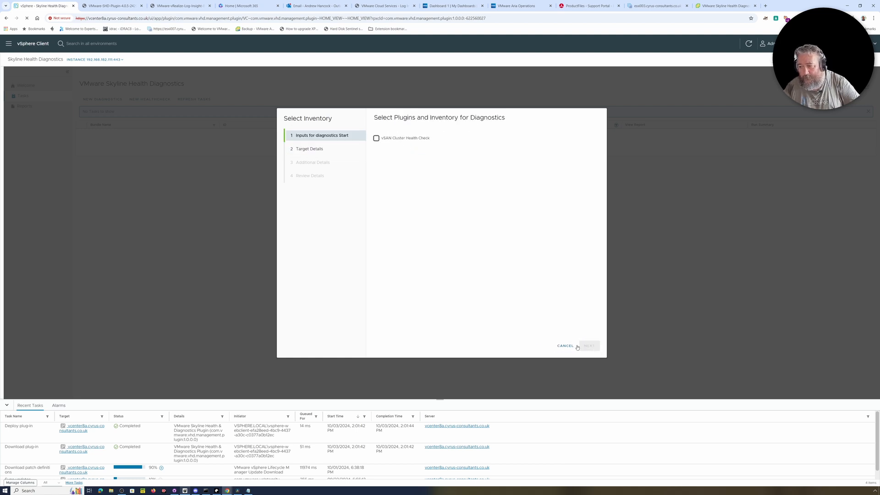
{"action": "left_click", "coordinate": [376, 138]}
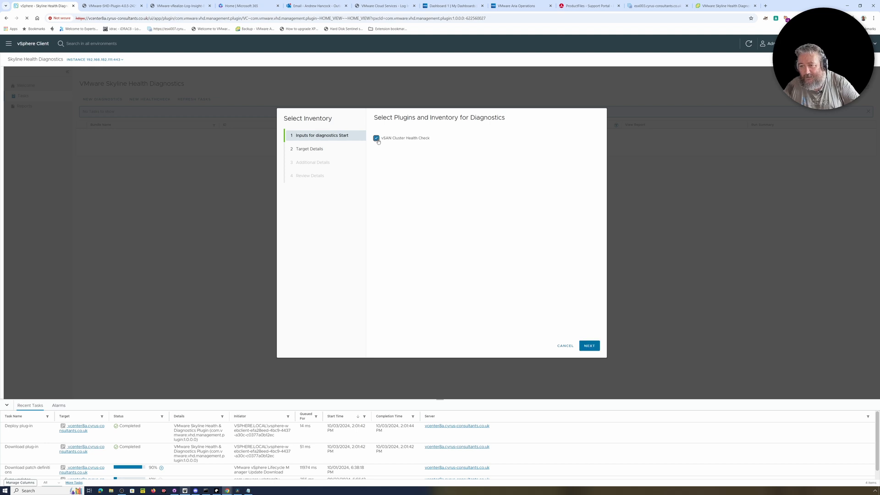
{"action": "left_click", "coordinate": [589, 347]}
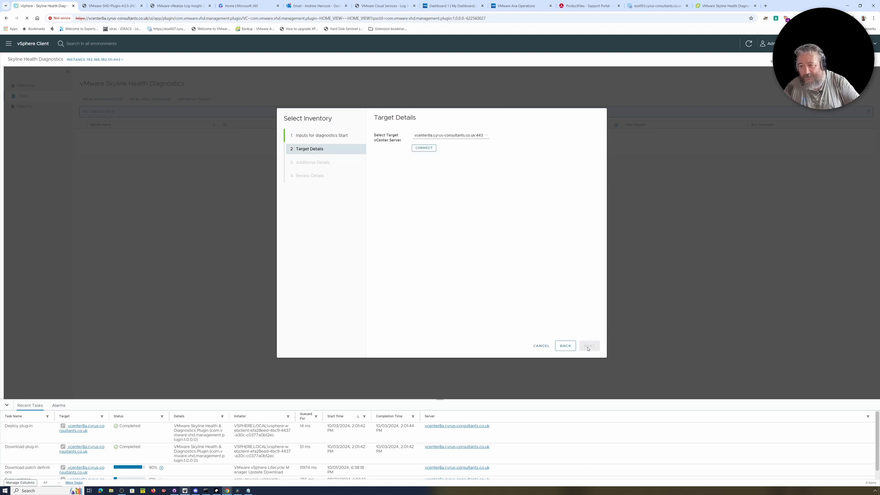
{"action": "left_click", "coordinate": [424, 148]}
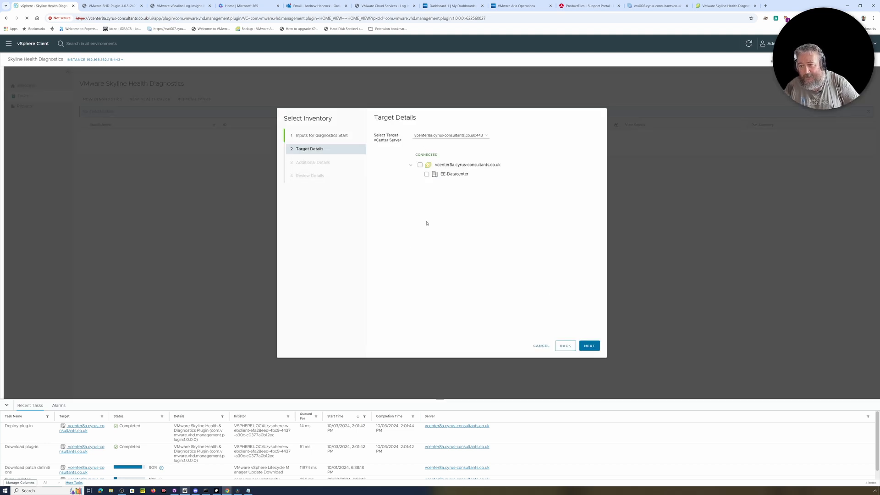
{"action": "left_click", "coordinate": [420, 165]}
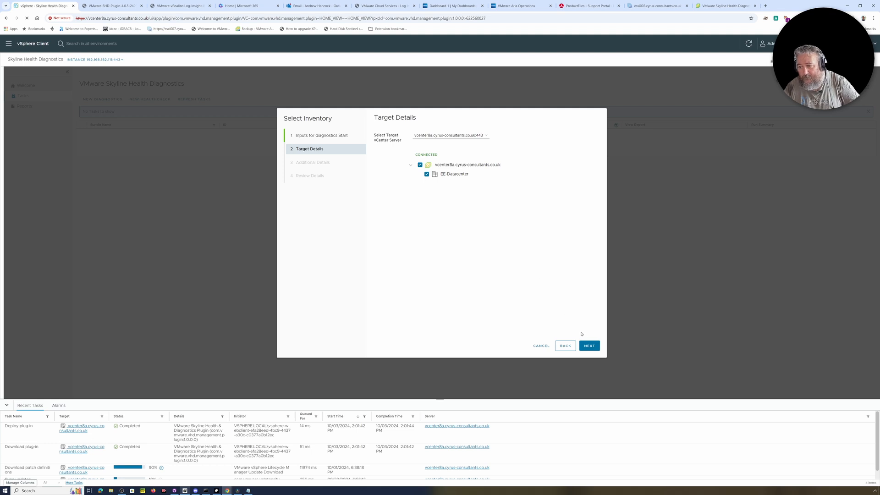
{"action": "left_click", "coordinate": [590, 345]}
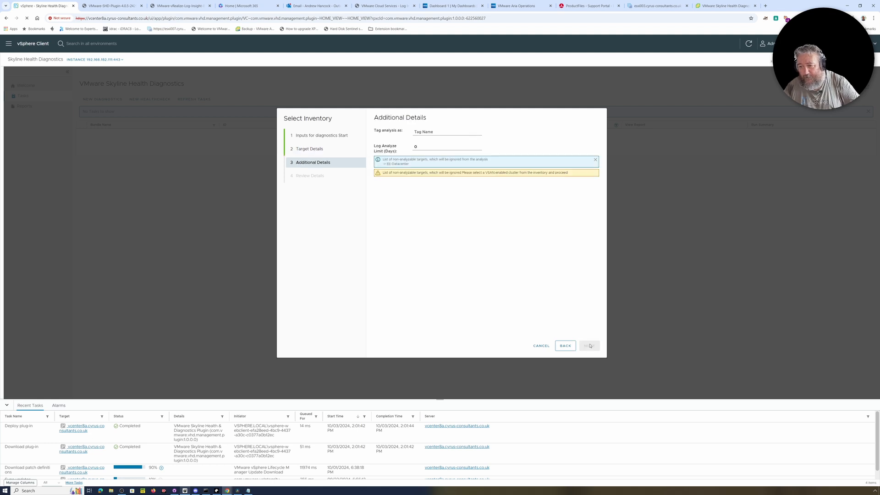
Step: Enter tag 'EE-Lab-Test-Video' and a 5-day log limit, dismiss the notice, then cancel the wizard
{"action": "left_click", "coordinate": [441, 132]}
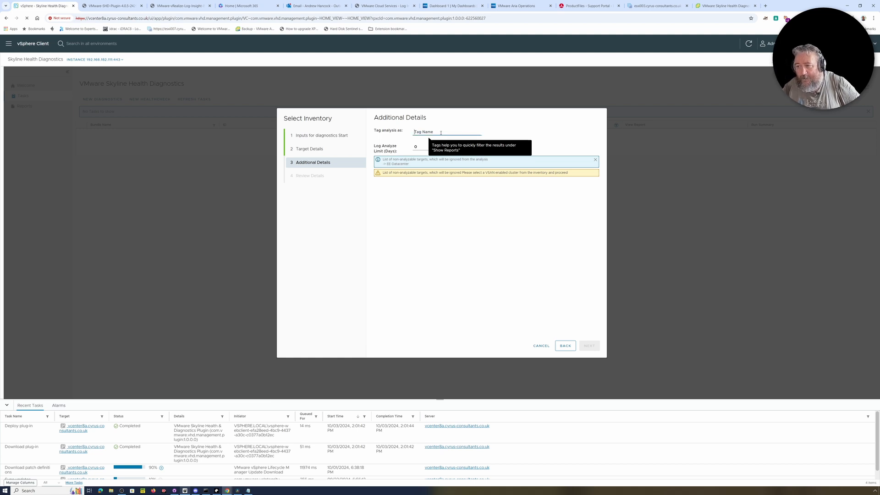
{"action": "type", "text": "EE"}
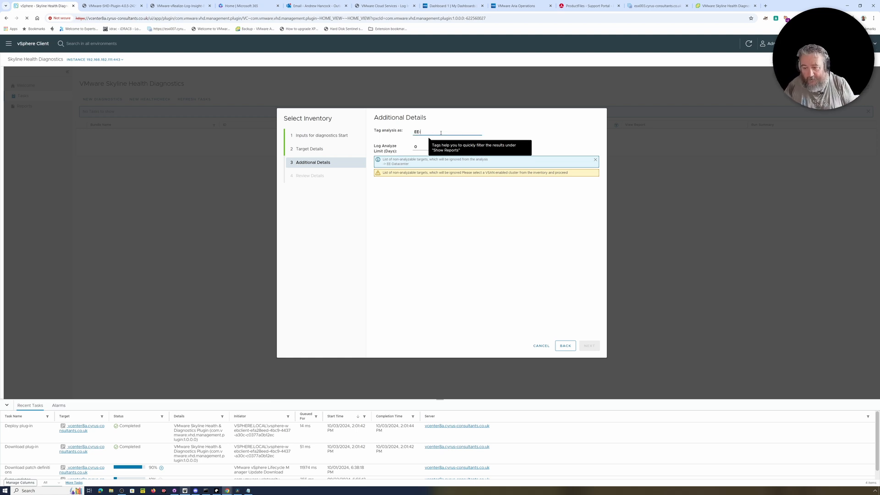
{"action": "type", "text": "-Lab-Test-Video"}
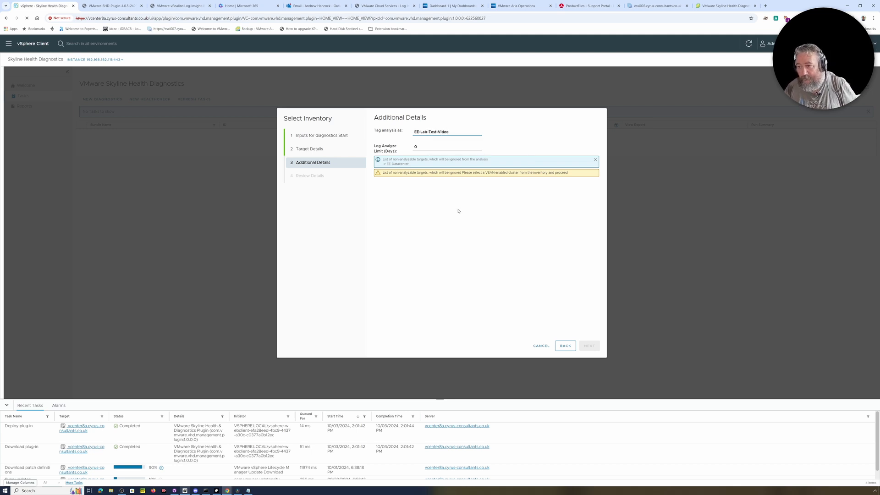
{"action": "left_click", "coordinate": [425, 146]}
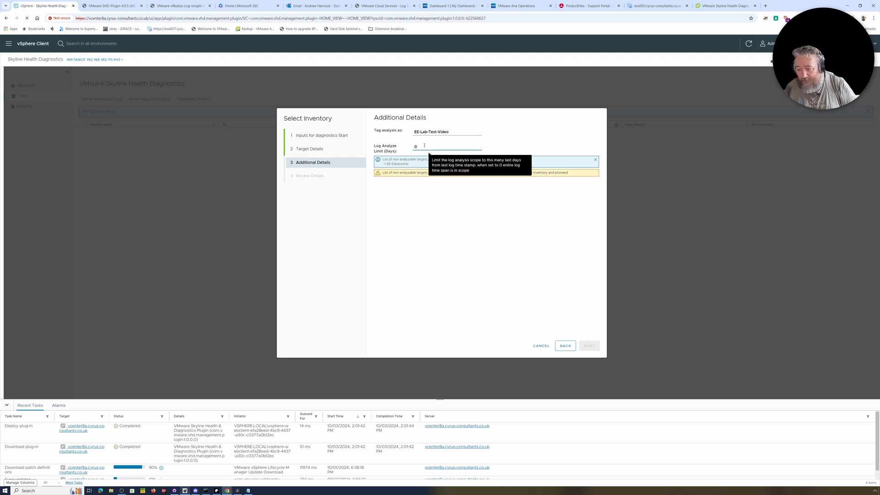
{"action": "double_click", "coordinate": [425, 146]}
{"action": "type", "text": "5"}
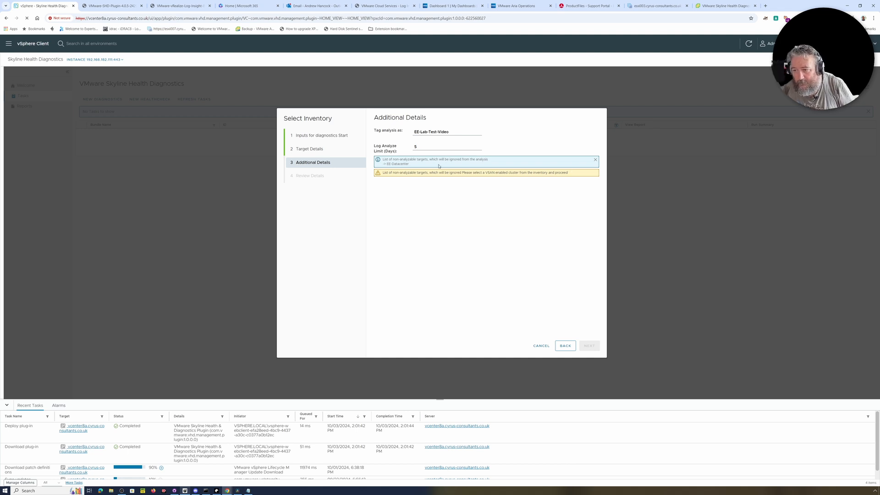
{"action": "left_click", "coordinate": [595, 159]}
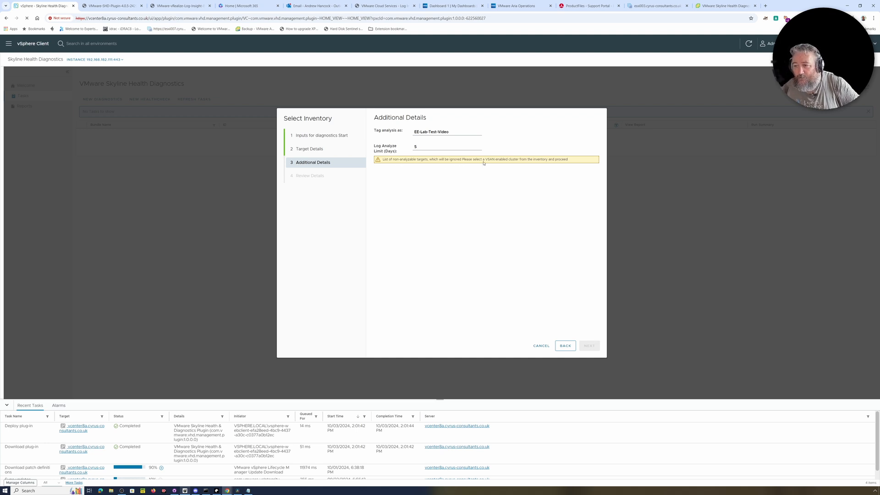
{"action": "left_click", "coordinate": [544, 347]}
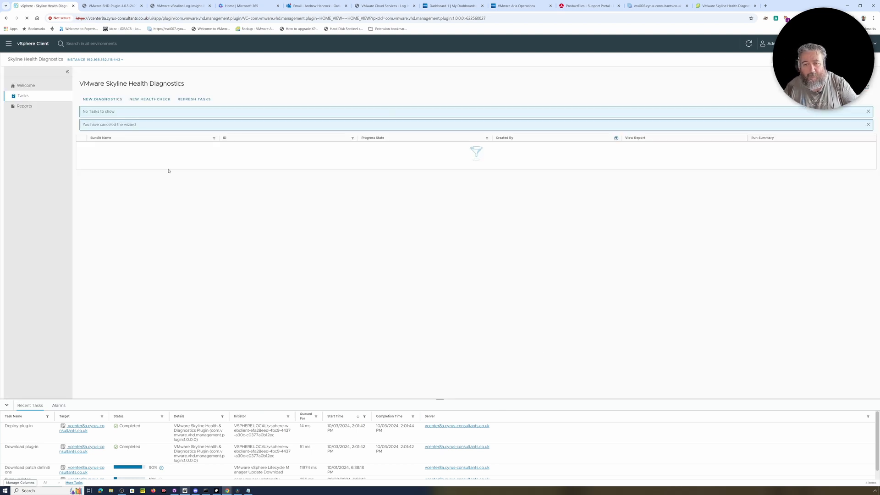
Step: Start a new health check, toggle the vSAN Cluster Health Check on and off, then cancel
{"action": "left_click", "coordinate": [149, 101]}
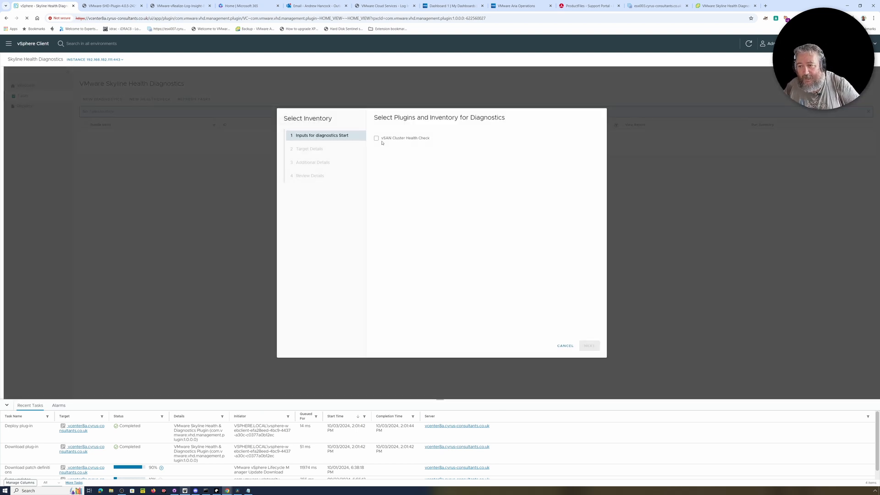
{"action": "left_click", "coordinate": [377, 139]}
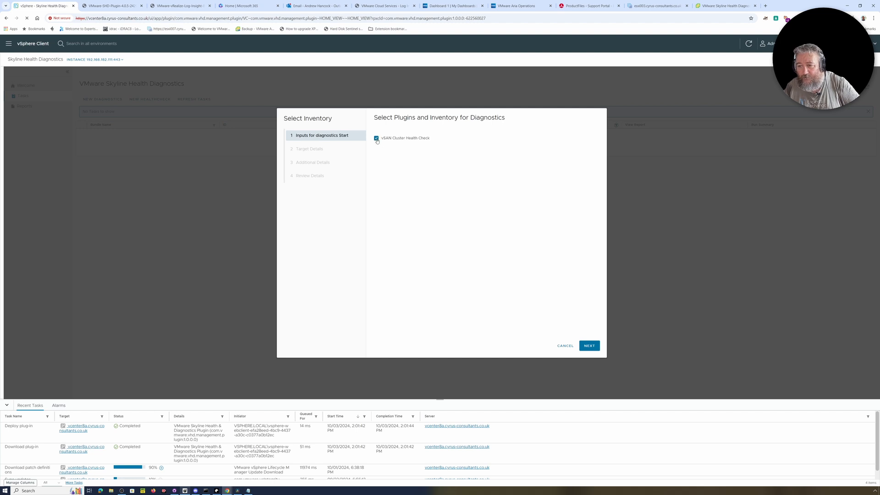
{"action": "left_click", "coordinate": [377, 139]}
{"action": "left_click", "coordinate": [565, 347]}
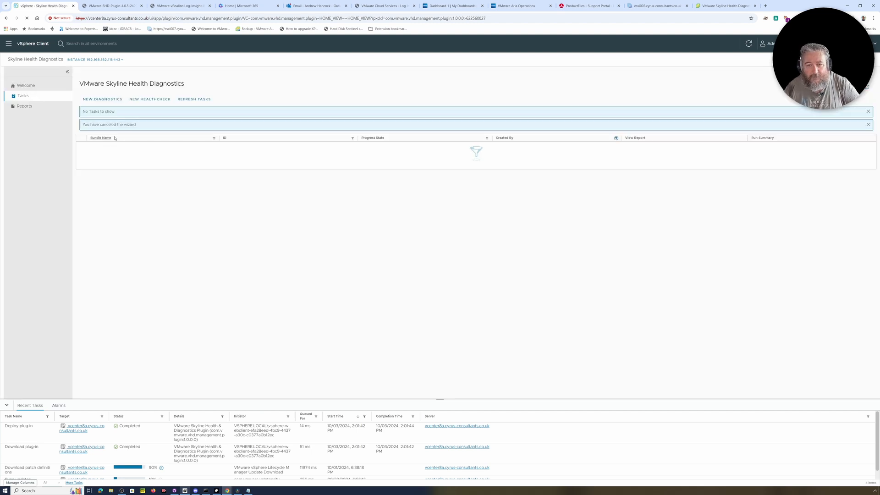
Step: Start a new diagnostics run with vSphere Diagnostics and Security Advisory Scan, targeting the whole vCenter
{"action": "left_click", "coordinate": [102, 99]}
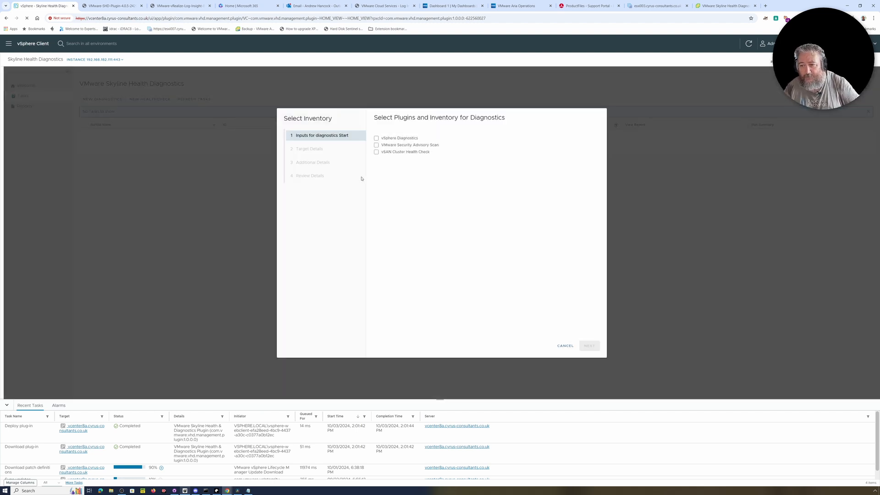
{"action": "left_click", "coordinate": [377, 138]}
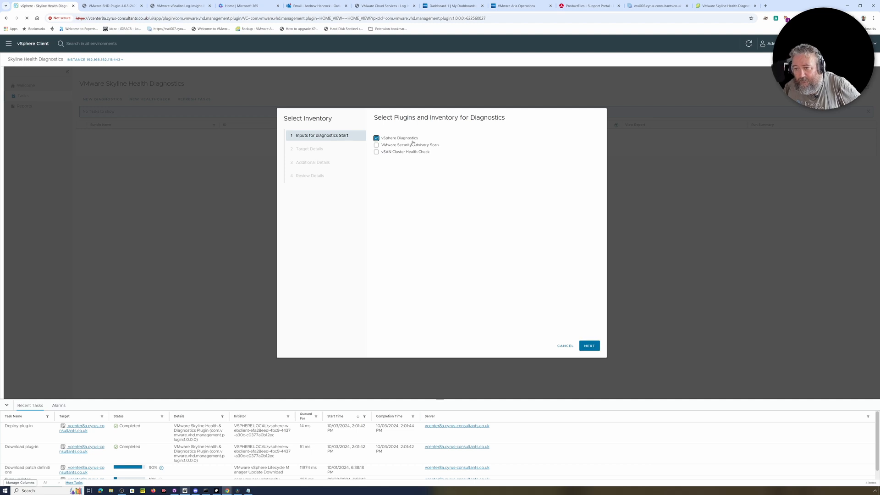
{"action": "left_click", "coordinate": [377, 146]}
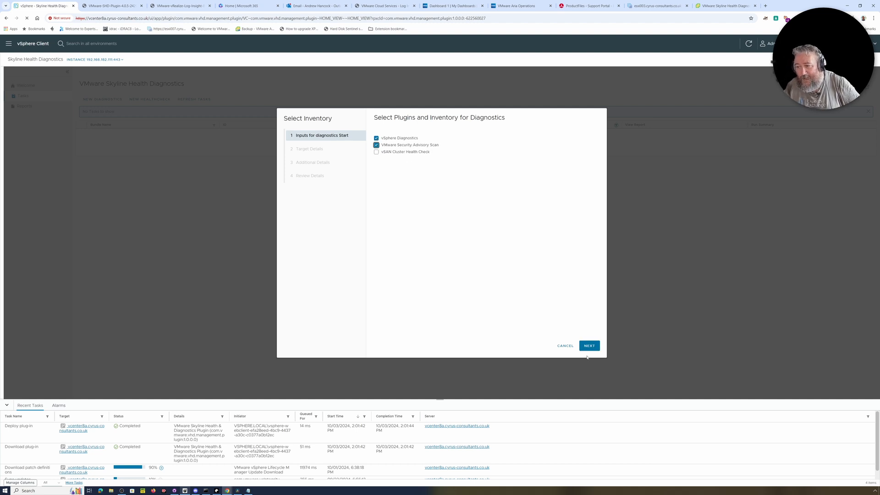
{"action": "left_click", "coordinate": [587, 347]}
{"action": "left_click", "coordinate": [424, 172]}
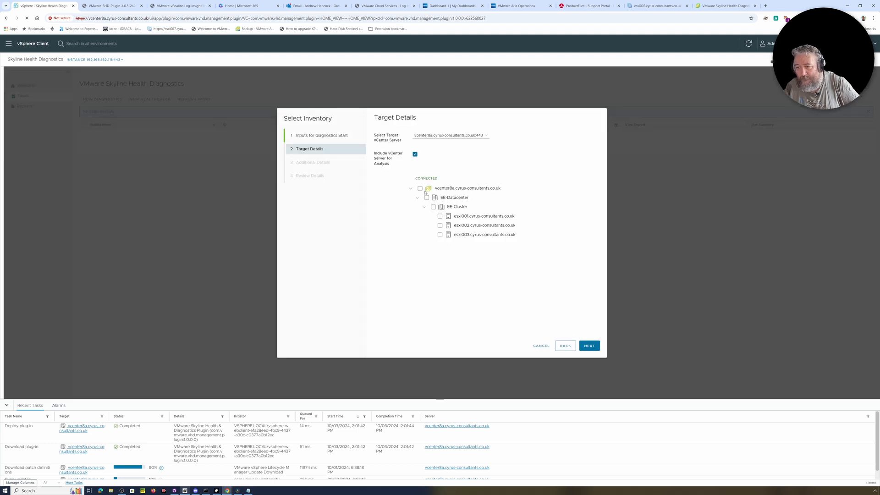
{"action": "left_click", "coordinate": [421, 189]}
{"action": "left_click", "coordinate": [589, 346]}
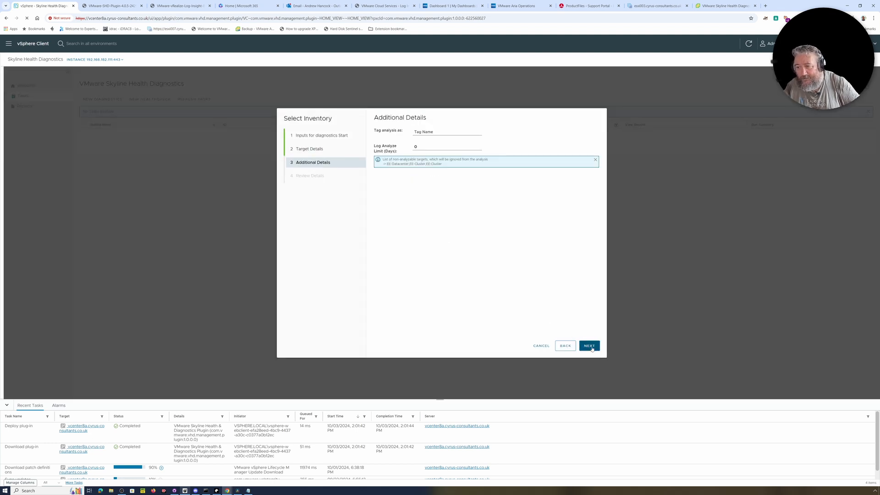
Step: Tag the run 'EE-Lab-Video-Test' with a 5-day log analysis limit and submit it
{"action": "left_click", "coordinate": [435, 131]}
{"action": "type", "text": "EE-Lab"}
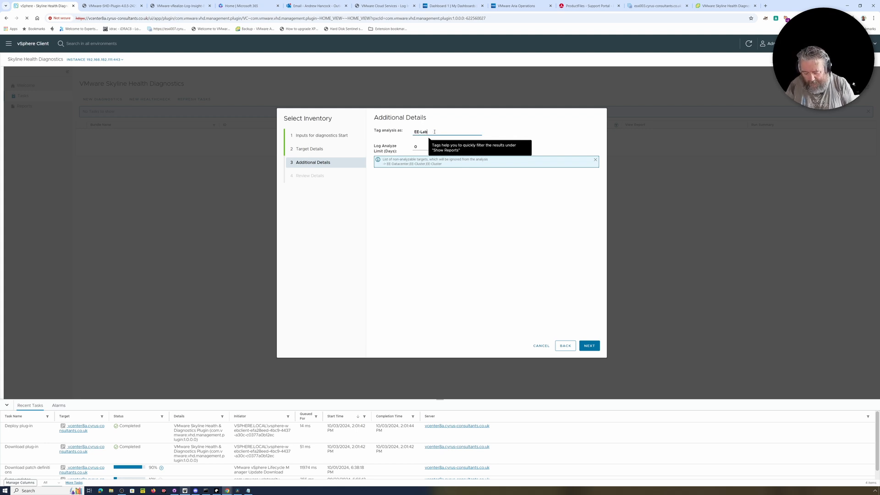
{"action": "type", "text": "-Video-Tes"}
{"action": "key", "text": "Tab"}
{"action": "type", "text": "5"}
{"action": "left_click", "coordinate": [590, 347]}
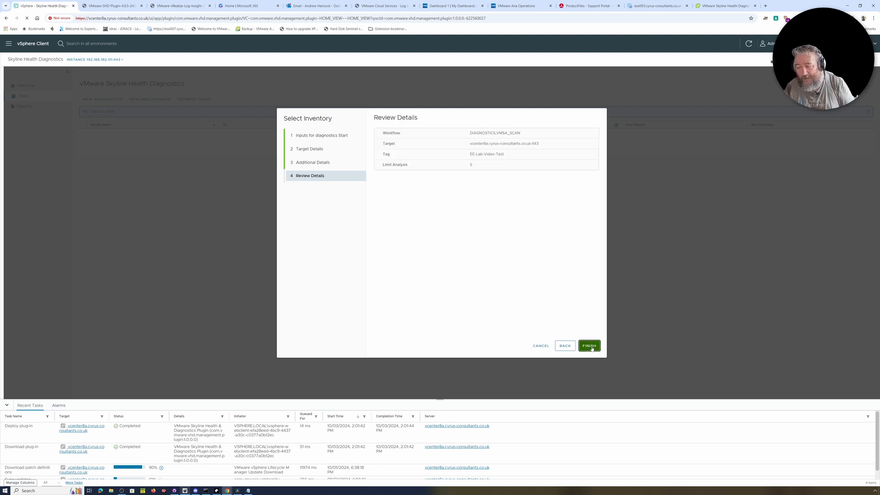
{"action": "left_click", "coordinate": [590, 346]}
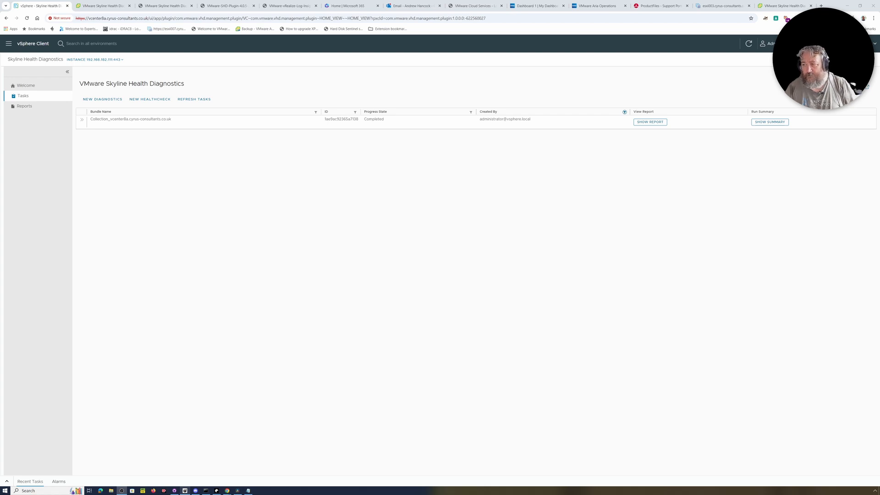
Step: Check the run summary: vCenter and two hosts completed, esxi001 only partially, then close it
{"action": "left_click", "coordinate": [761, 124]}
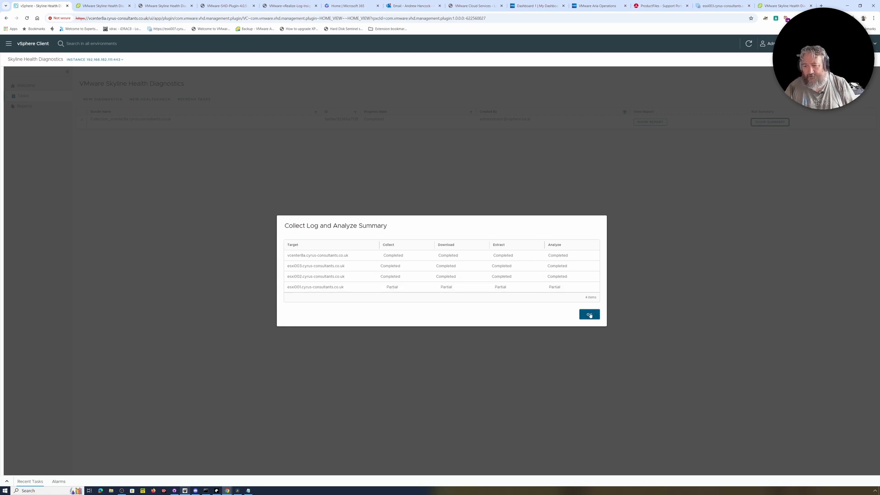
{"action": "left_click", "coordinate": [590, 315]}
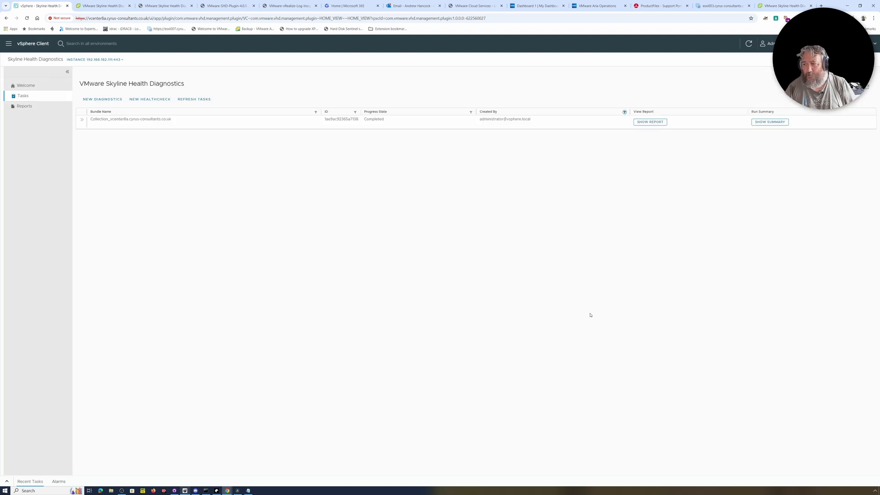
Step: Open the vcenter8a bundle report and expand the issues for vcenter8a, esxi001, esxi002 and esxi003
{"action": "left_click", "coordinate": [650, 122]}
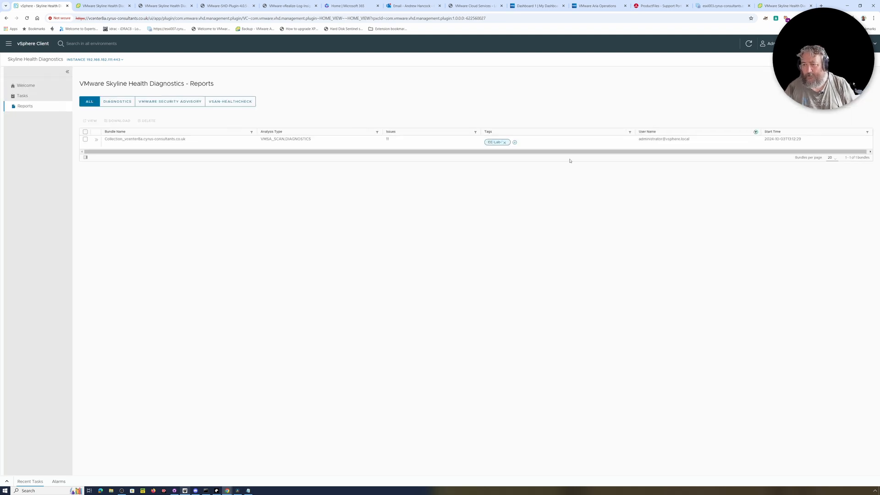
{"action": "left_click", "coordinate": [96, 140]}
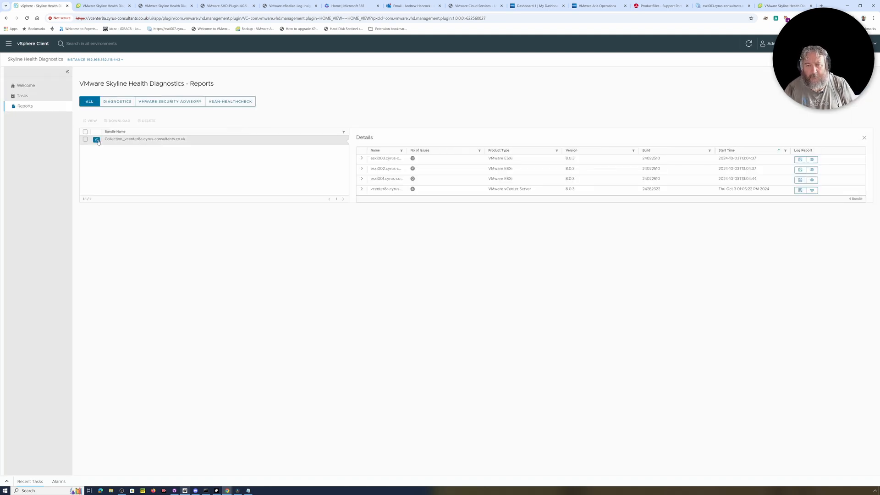
{"action": "left_click", "coordinate": [362, 189]}
{"action": "left_click", "coordinate": [362, 178]}
{"action": "left_click", "coordinate": [362, 169]}
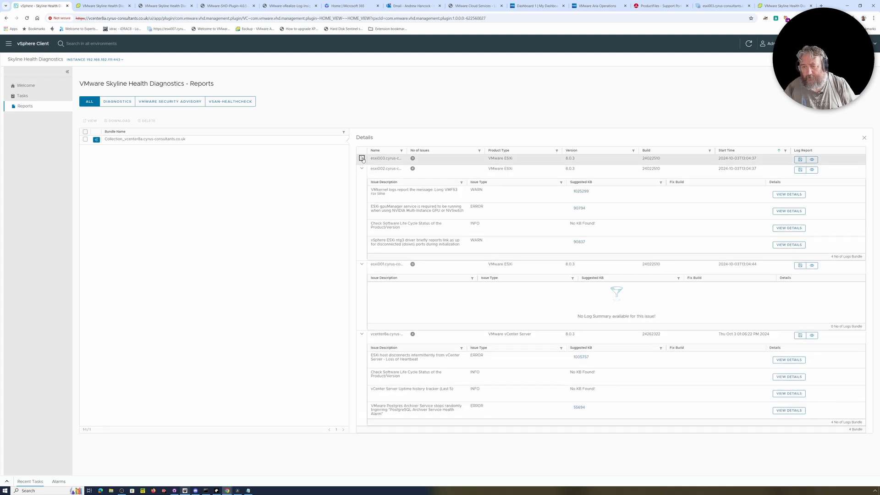
{"action": "left_click", "coordinate": [362, 159]}
{"action": "scroll", "coordinate": [434, 317], "scroll_direction": "down", "scroll_amount": 1}
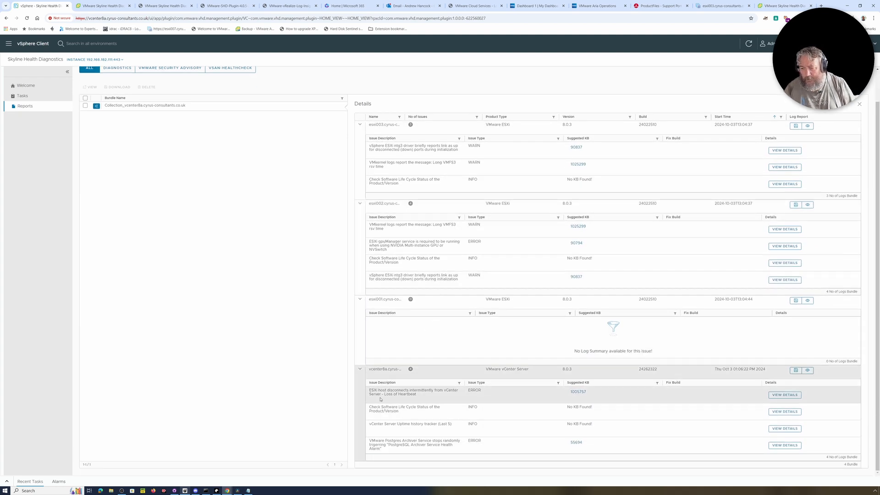